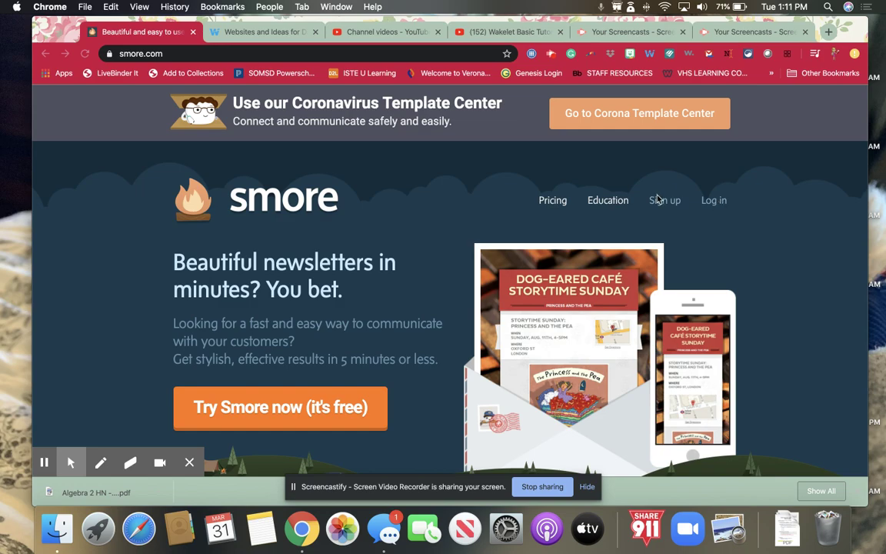
# - Log in to the Smore account and start a new newsletter from scratch
pyautogui.click(717, 203)
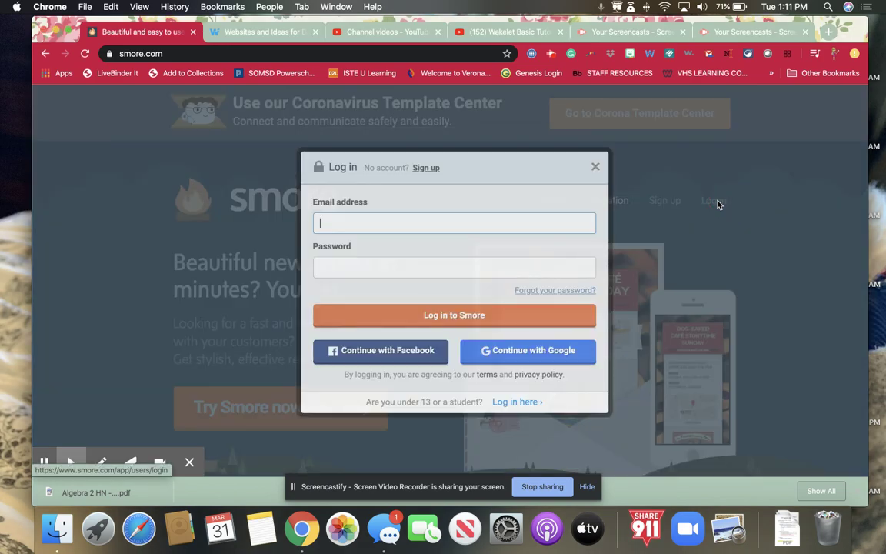
pyautogui.click(449, 319)
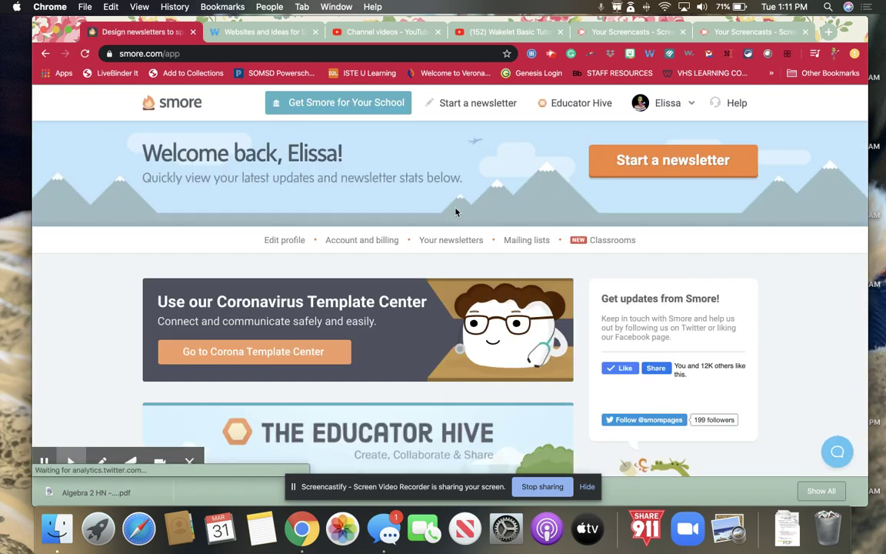
pyautogui.click(642, 161)
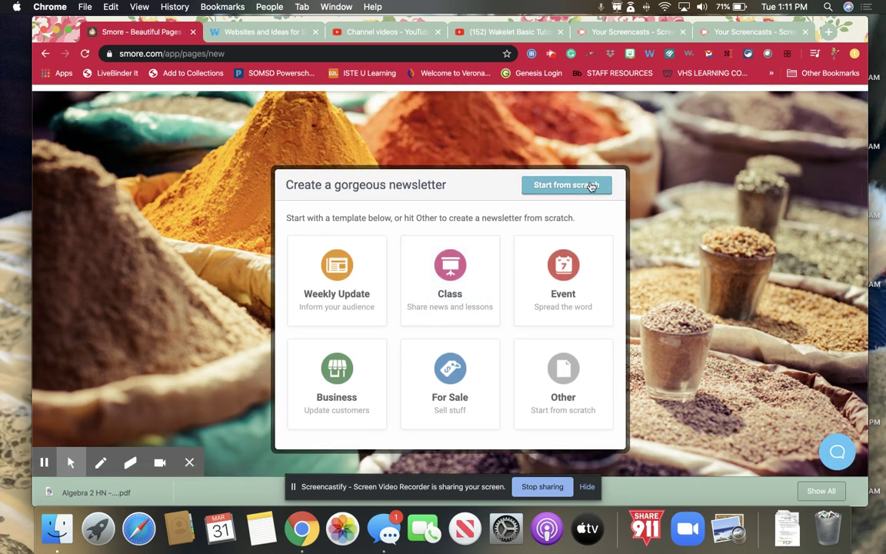
pyautogui.click(591, 185)
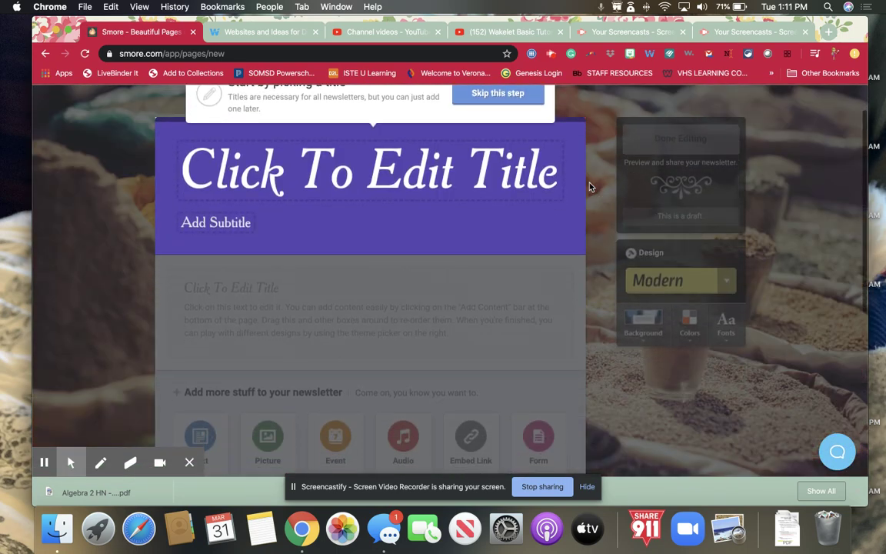
# - Title the newsletter "How To Use Smore" with the subtitle "Tips and Tricks"
pyautogui.click(481, 174)
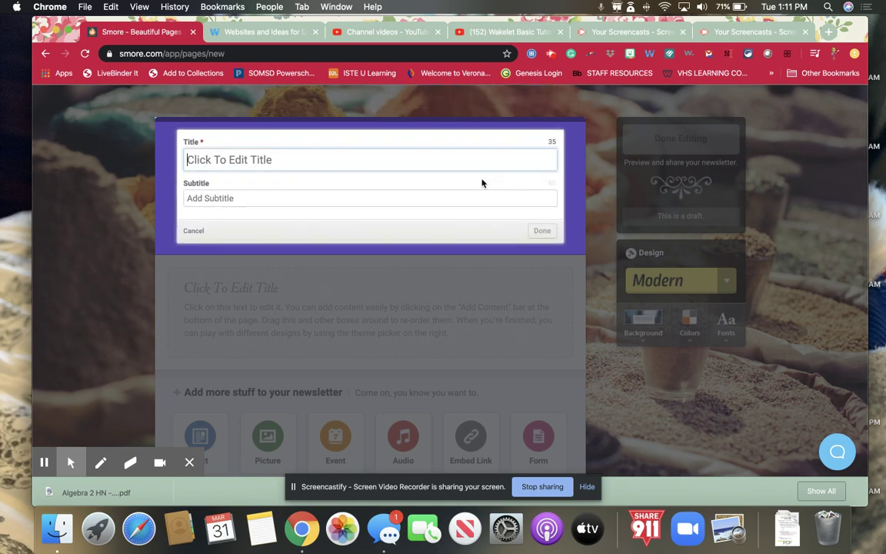
pyautogui.write('How')
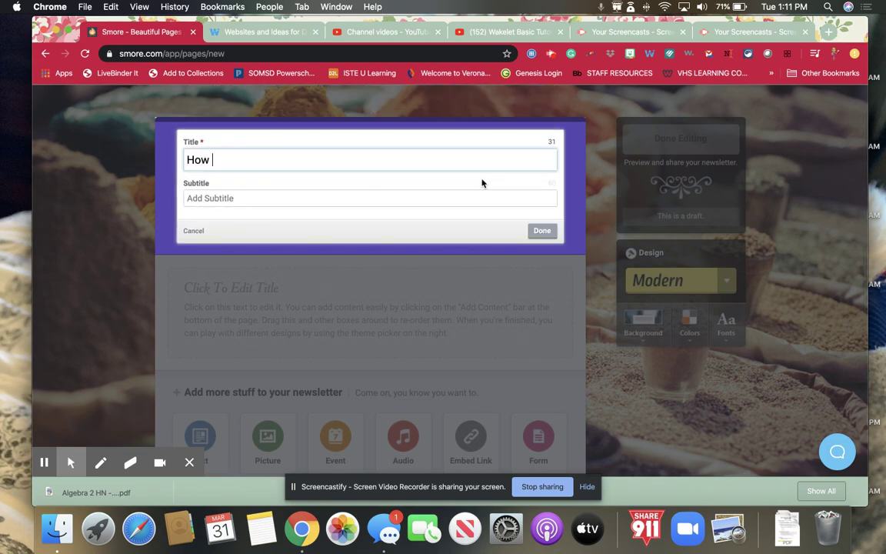
pyautogui.write(' To Use Smore')
pyautogui.click(432, 196)
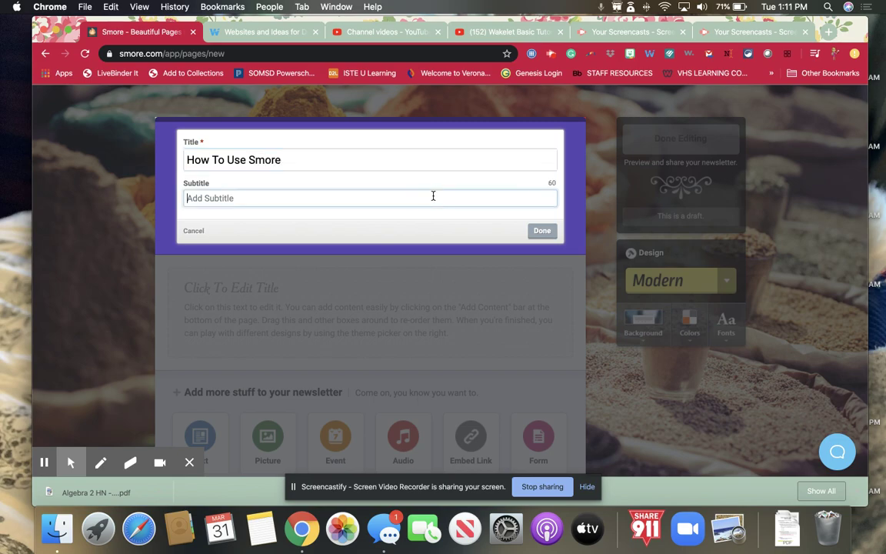
pyautogui.write('Tips and Tricks')
pyautogui.press('Return')
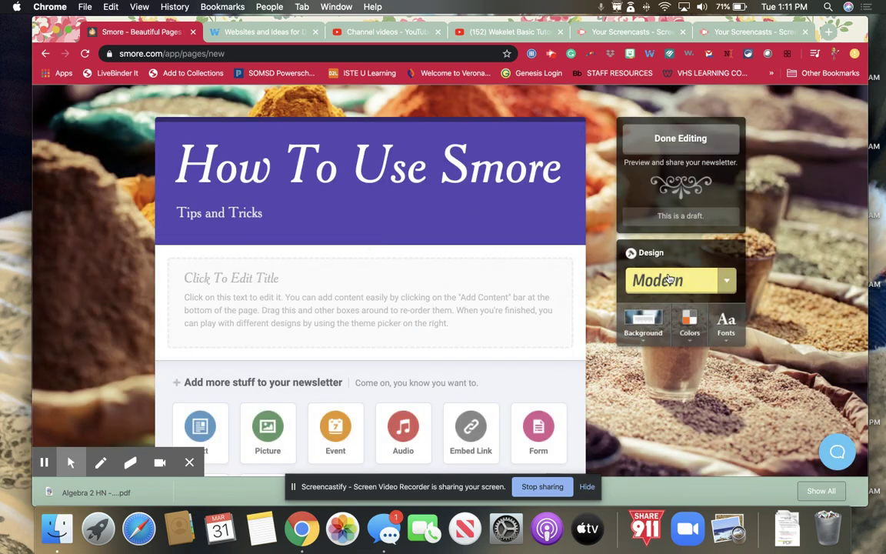
# - Apply the Handwritten design to the newsletter
pyautogui.scroll(-1, 668, 279)
pyautogui.click(714, 263)
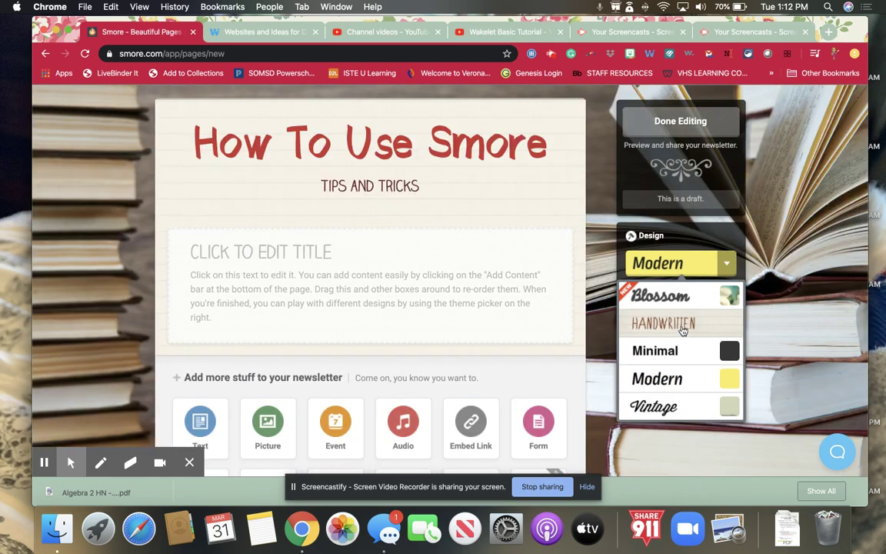
pyautogui.click(682, 327)
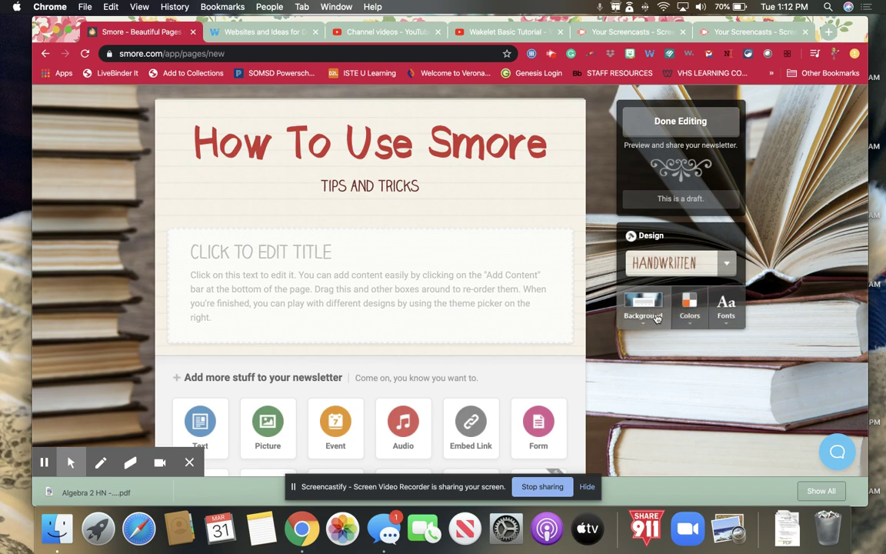
# - Browse the background categories and apply the classroom chairs and desks picture from Education 2 as the newsletter background
pyautogui.click(658, 317)
pyautogui.scroll(-1, 660, 369)
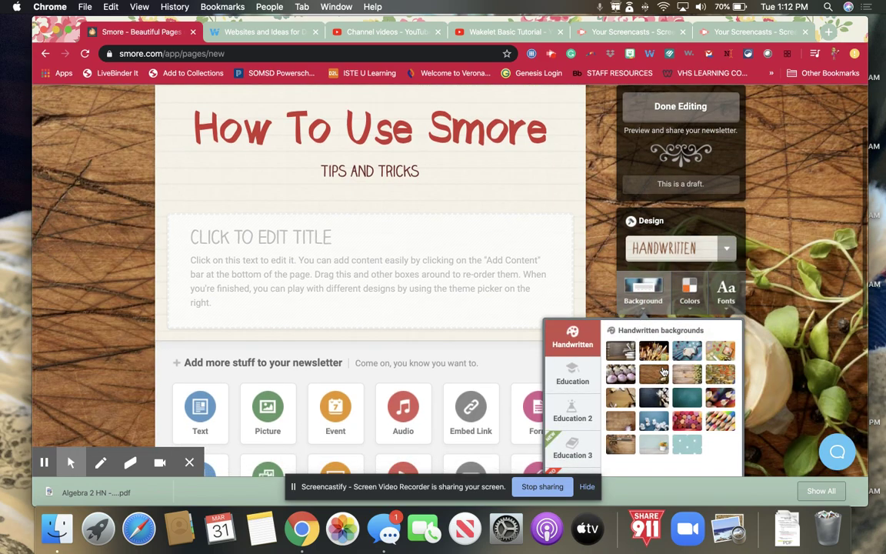
pyautogui.click(620, 373)
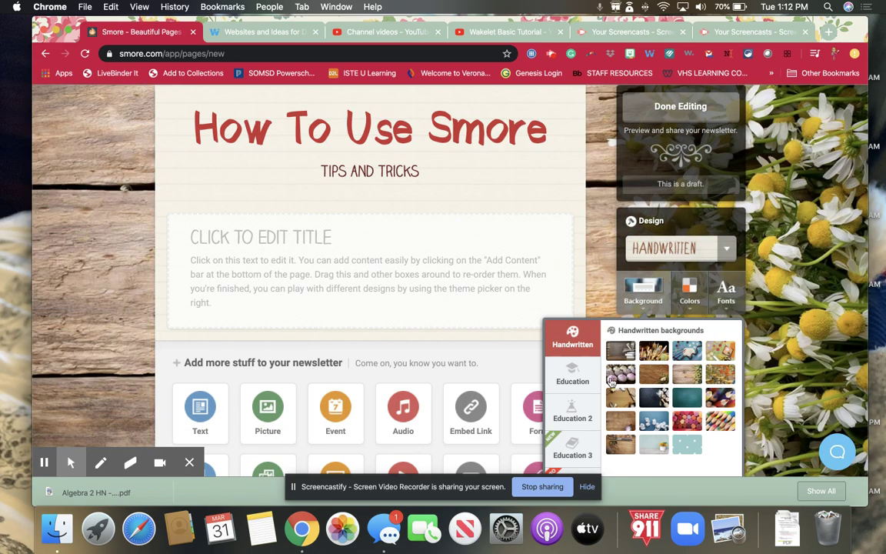
pyautogui.scroll(-3, 592, 413)
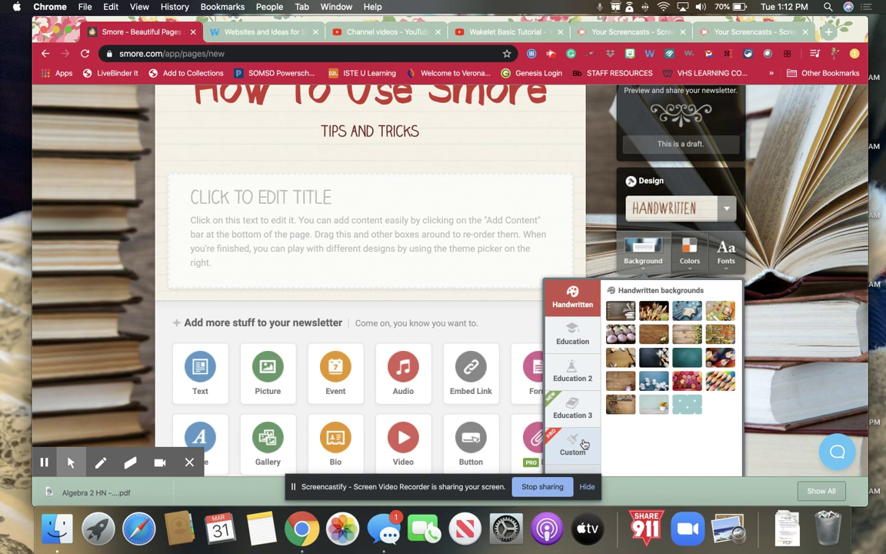
pyautogui.click(575, 445)
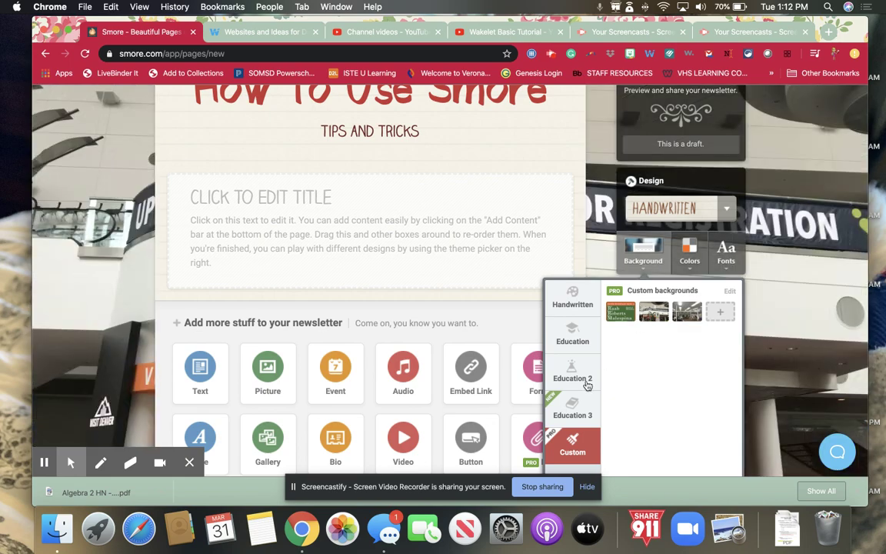
pyautogui.click(574, 340)
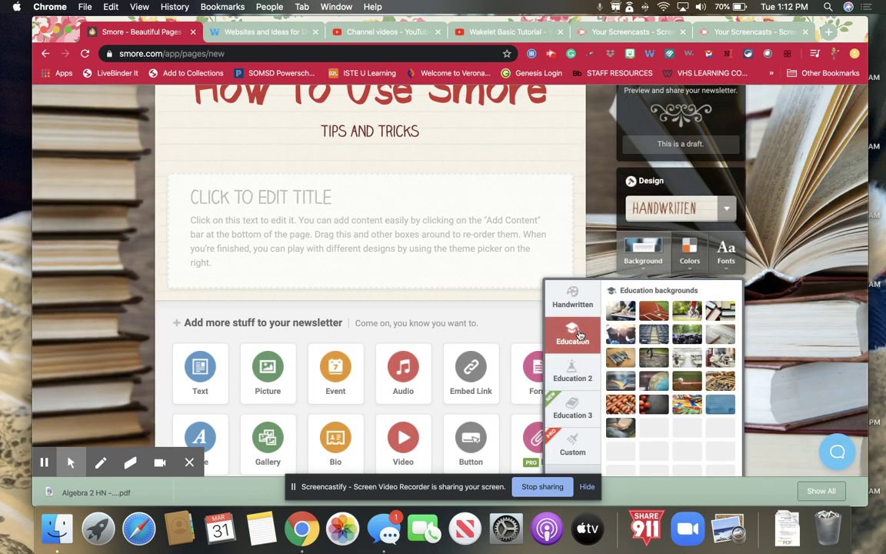
pyautogui.click(583, 375)
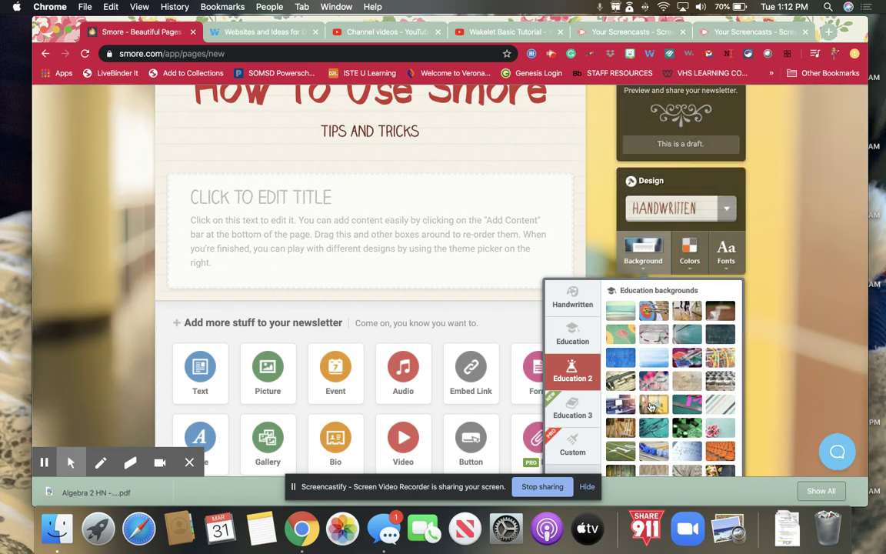
pyautogui.click(717, 385)
pyautogui.scroll(3, 549, 355)
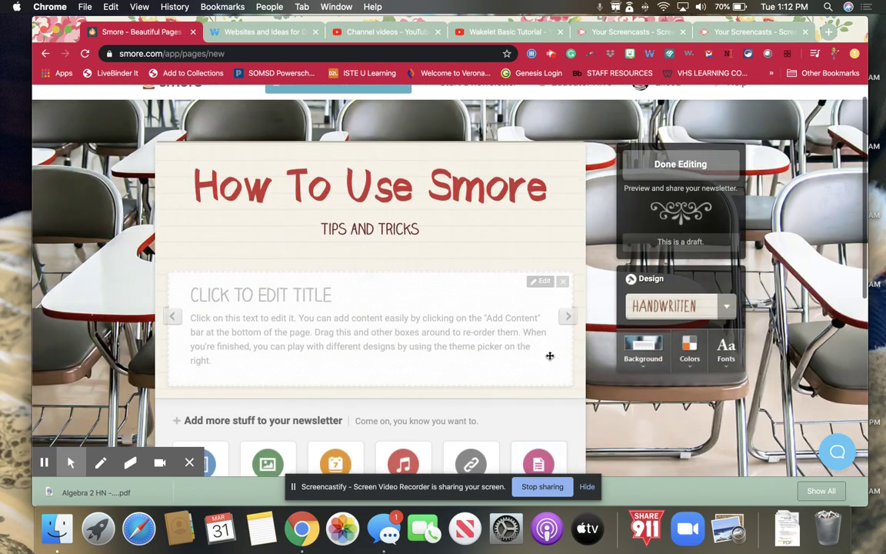
# - Change the newsletter's color scheme to the bright red in the last row of standard colors and its font to Deckard
pyautogui.scroll(-2, 549, 355)
pyautogui.click(692, 281)
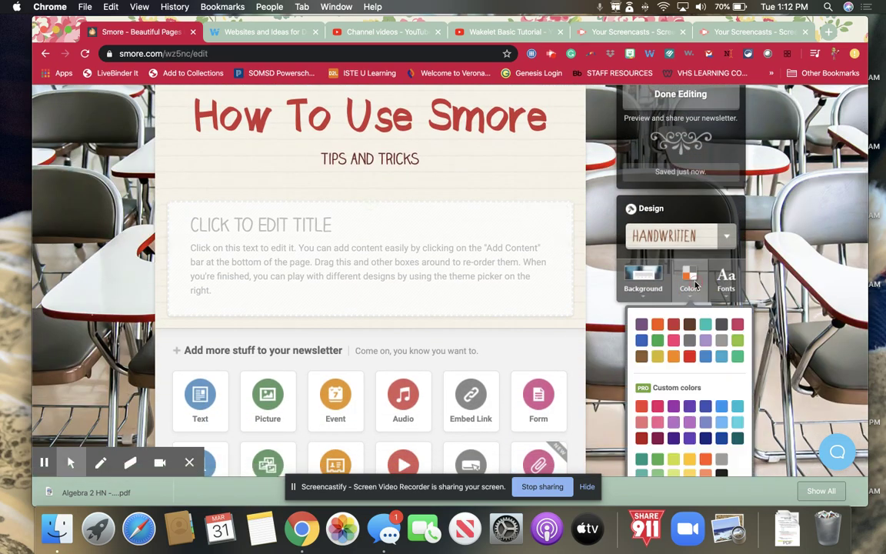
pyautogui.click(689, 357)
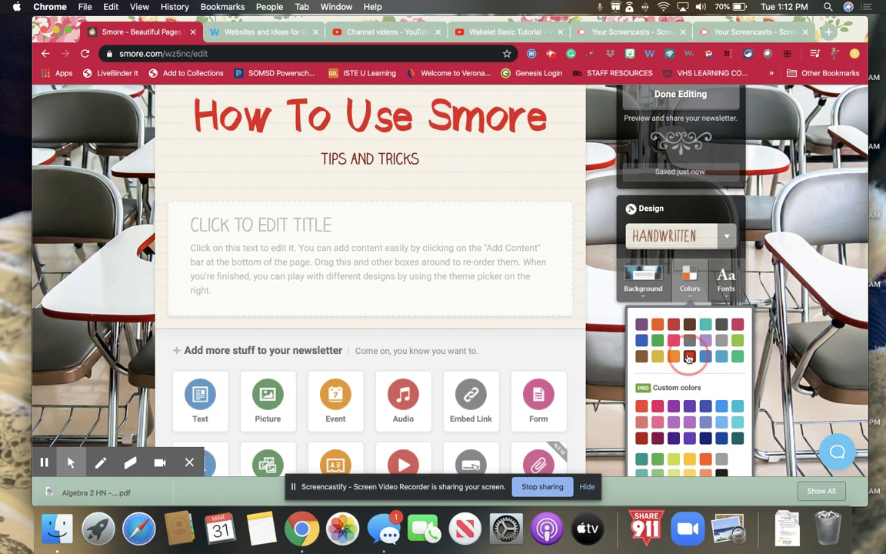
pyautogui.click(726, 280)
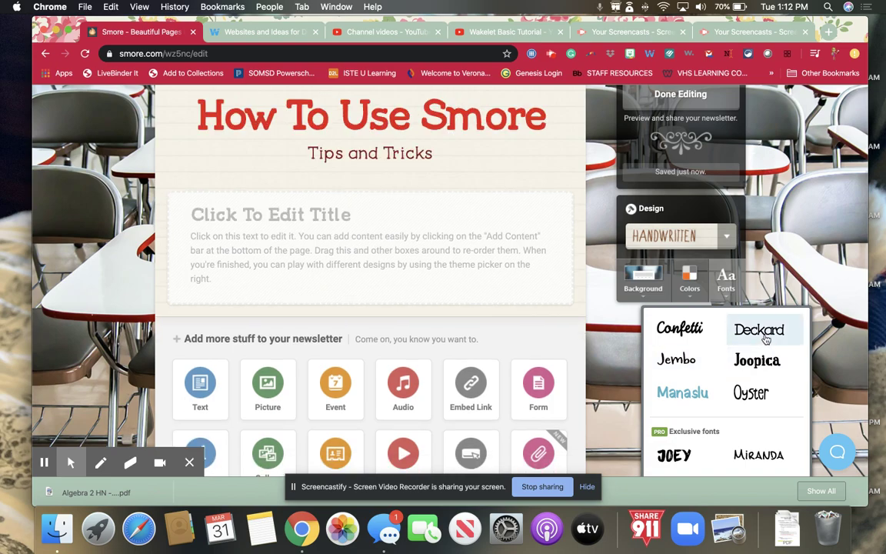
pyautogui.click(761, 338)
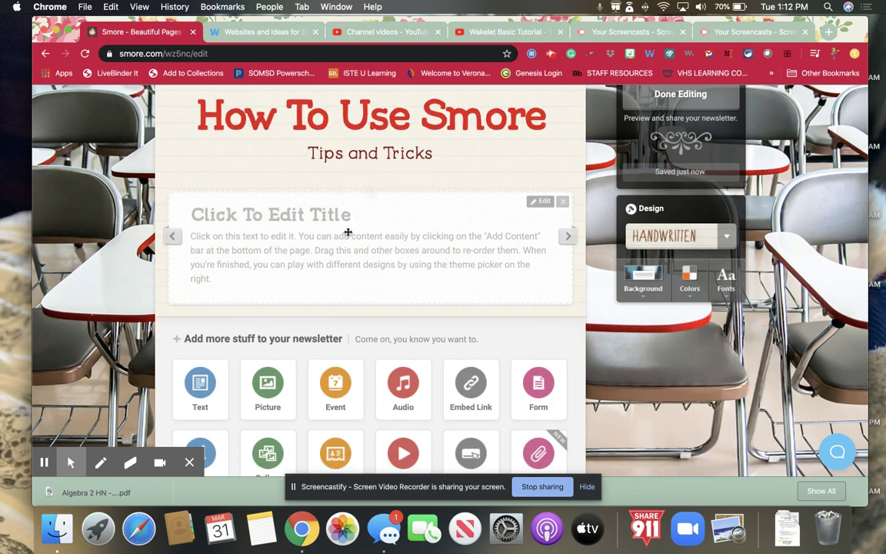
# - Add a title block reading "How To Use Wakelet Video" below the placeholder text block
pyautogui.scroll(-2, 332, 299)
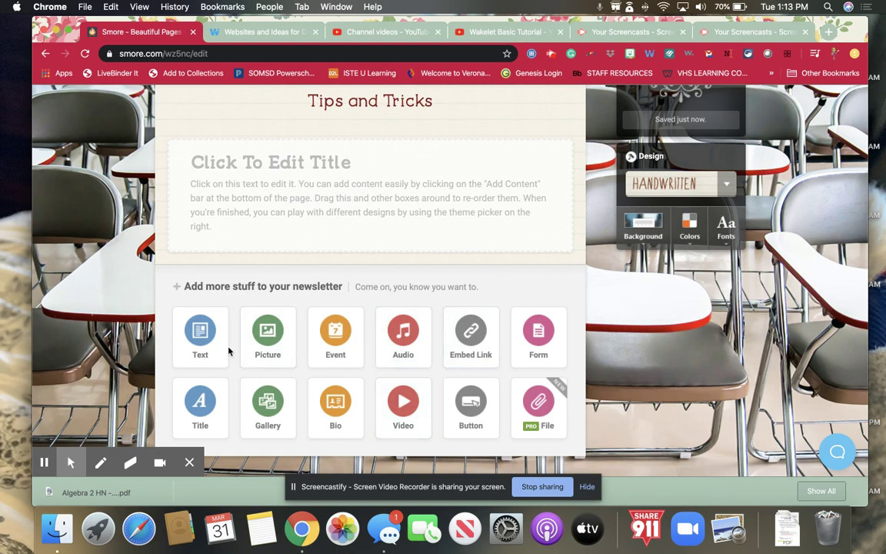
pyautogui.click(200, 406)
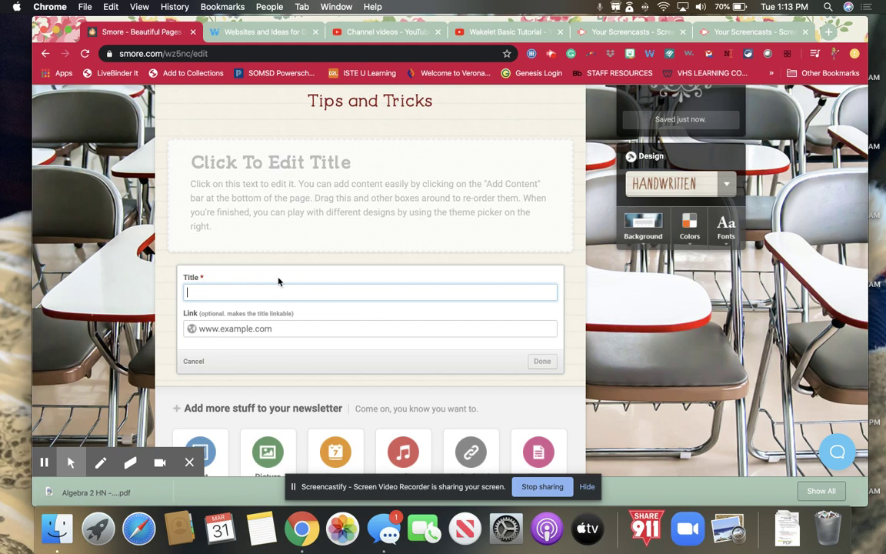
pyautogui.write('How To Use Wakel')
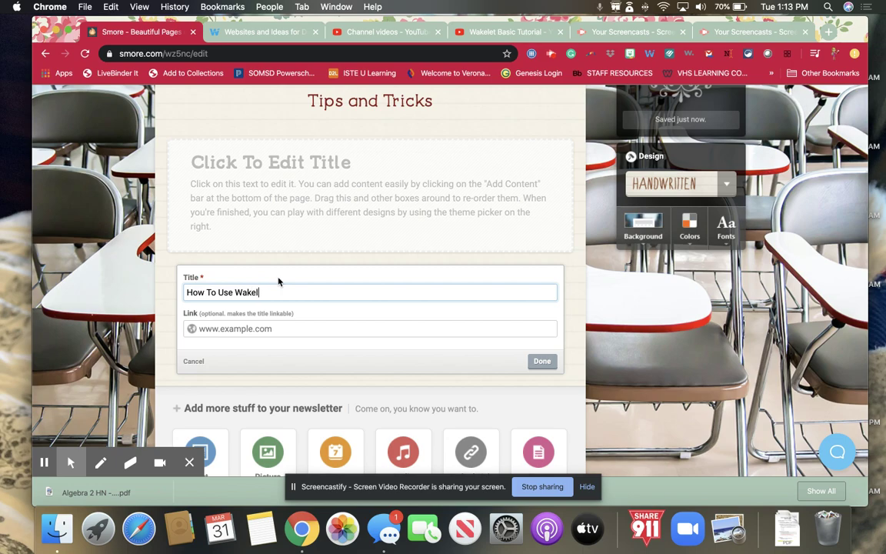
pyautogui.write('et Video')
pyautogui.click(543, 362)
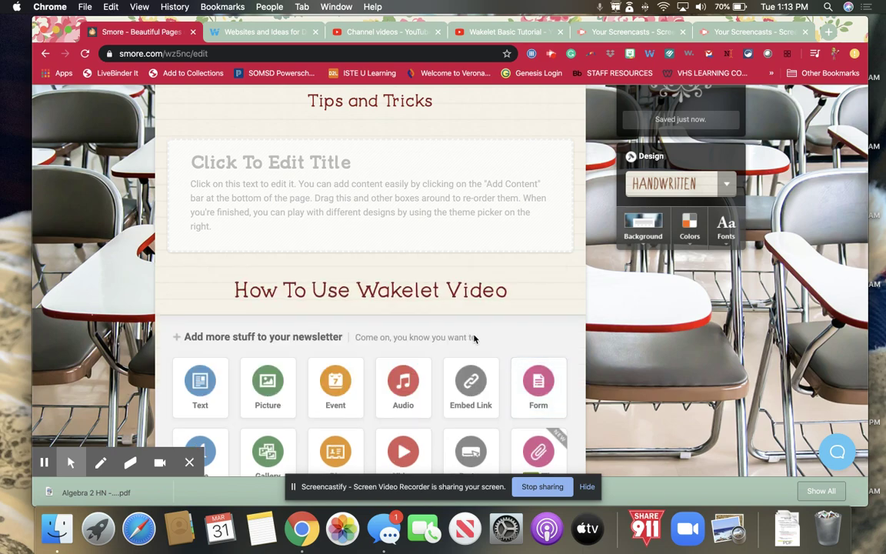
# - Embed the YouTube video "Wakelet Basic Tutorial" below the Wakelet heading, using the URL copied from its open YouTube page
pyautogui.scroll(-1, 411, 375)
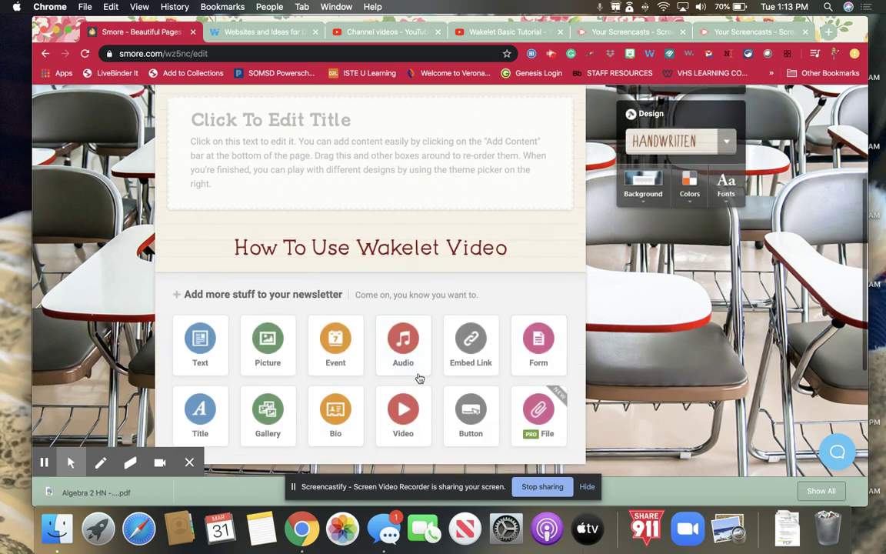
pyautogui.click(411, 407)
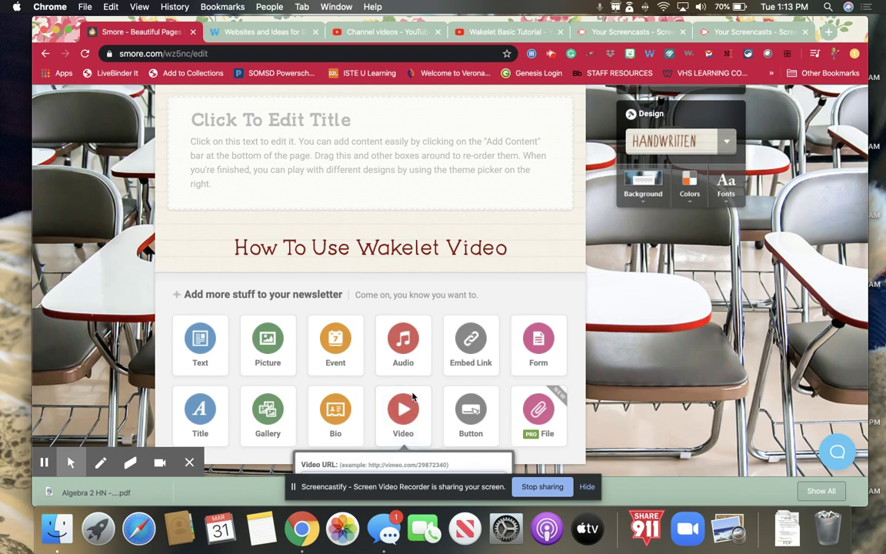
pyautogui.click(462, 32)
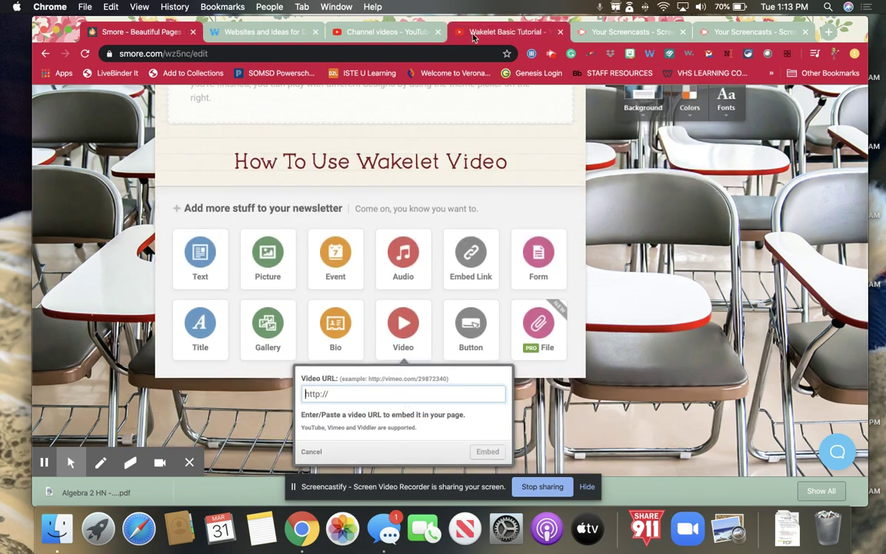
pyautogui.moveTo(260, 53); pyautogui.dragTo(375, 50)
pyautogui.press('super+a')
pyautogui.press('super+c')
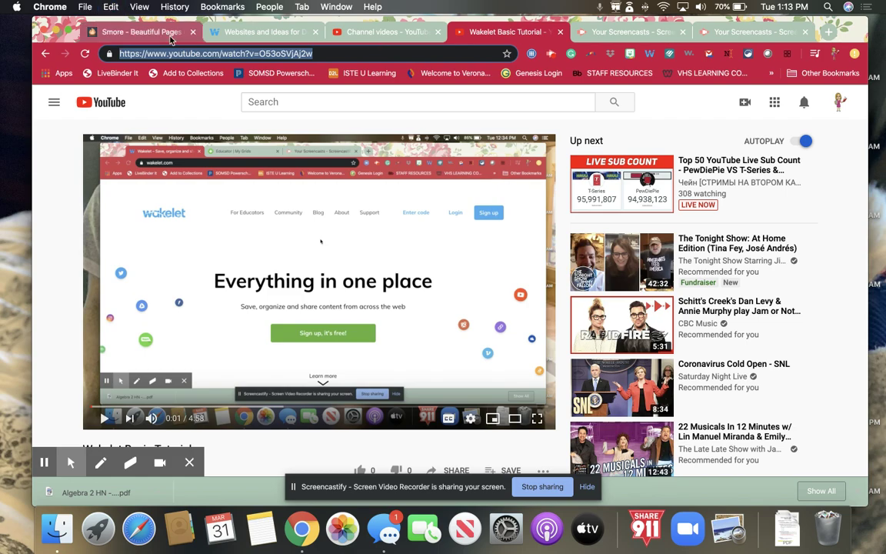
pyautogui.click(127, 32)
pyautogui.press('super+v')
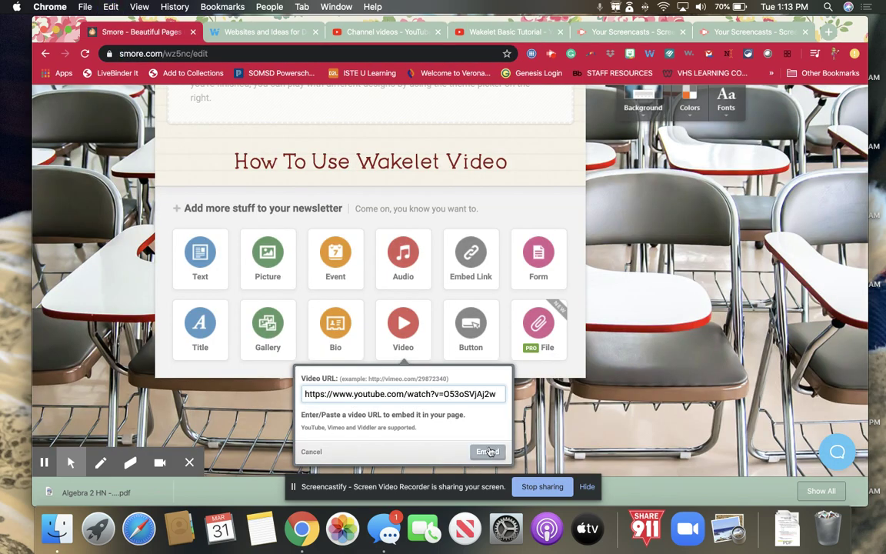
pyautogui.click(487, 451)
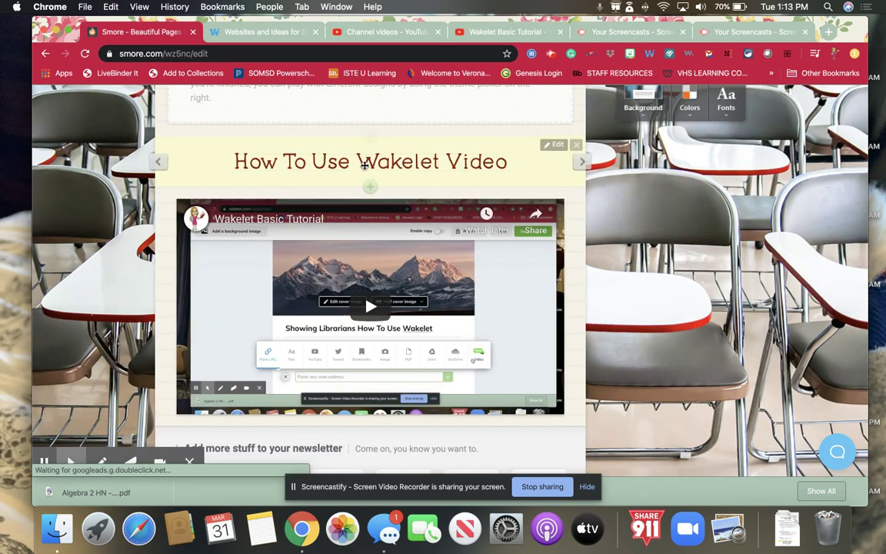
# - Delete the unused placeholder text block above the "How To Use Wakelet Video" heading and review the newsletter
pyautogui.scroll(2, 362, 169)
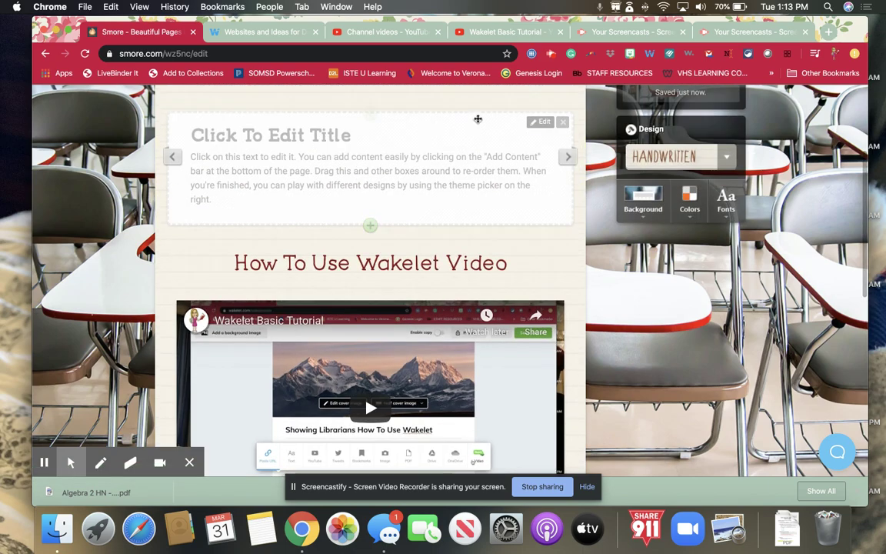
pyautogui.click(562, 123)
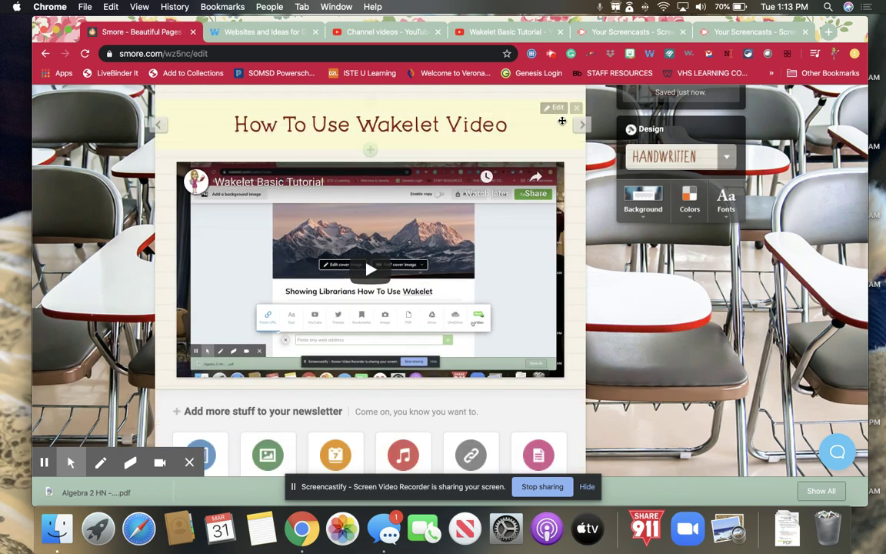
pyautogui.scroll(1, 529, 143)
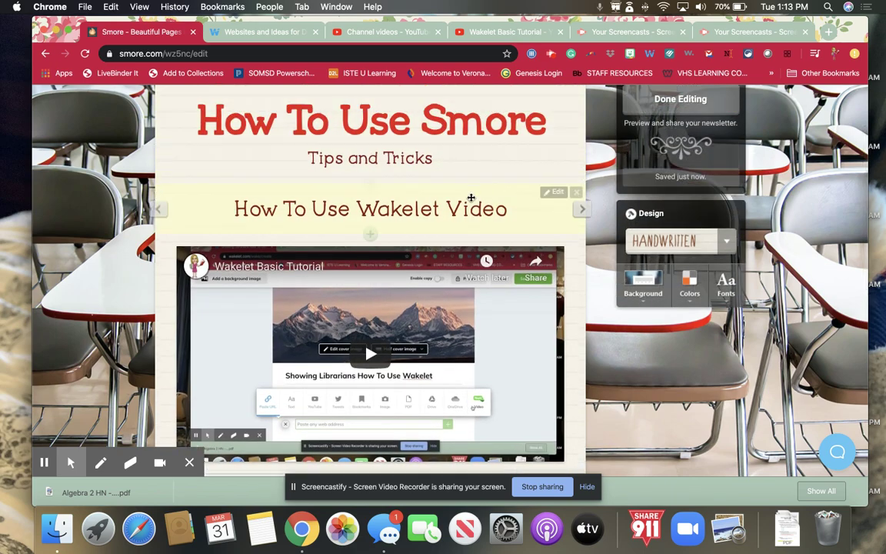
pyautogui.scroll(-2, 468, 254)
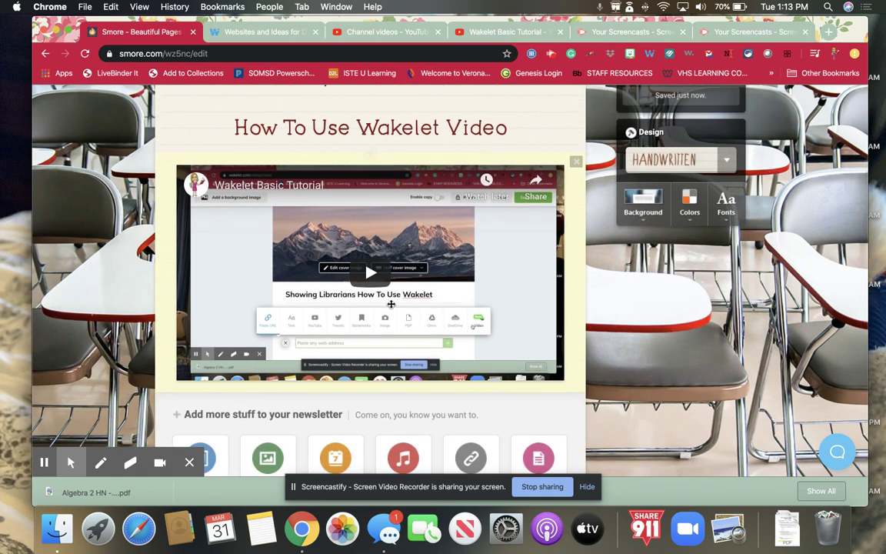
# - Add an untitled text block reading "Follow this basic tutorial" below the Wakelet tutorial video
pyautogui.scroll(-2, 350, 292)
pyautogui.click(214, 395)
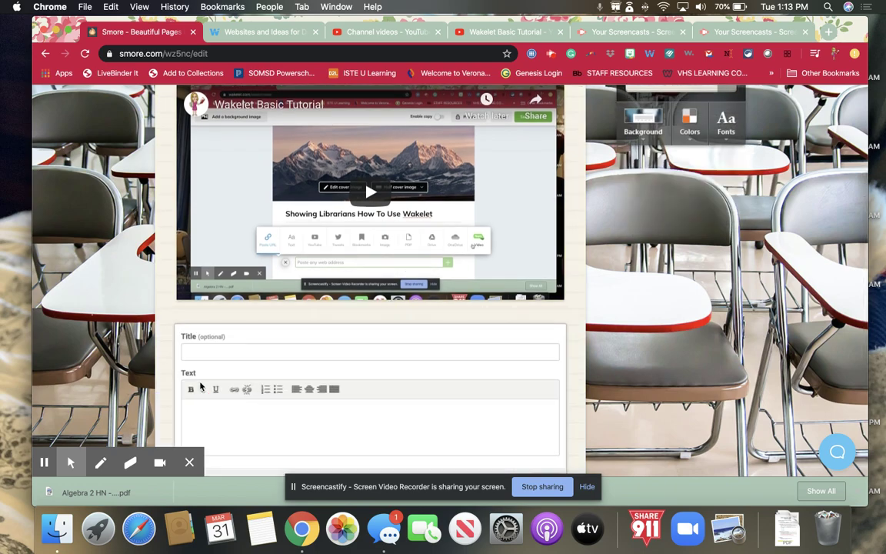
pyautogui.click(219, 411)
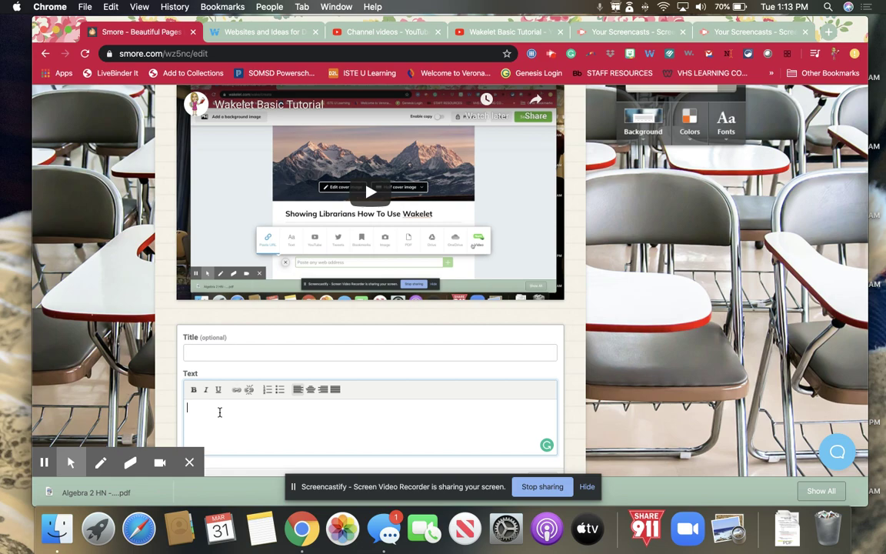
pyautogui.write('Follow this basic tutorial')
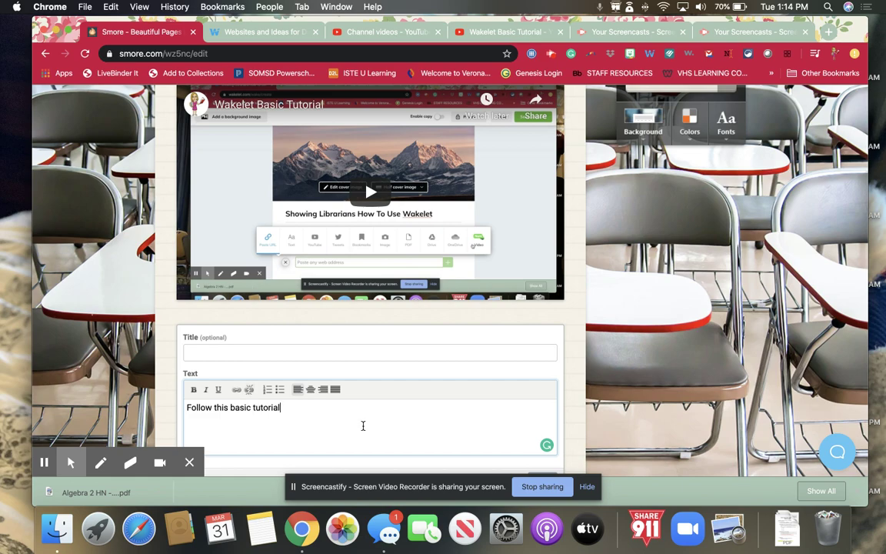
pyautogui.scroll(-2, 486, 429)
pyautogui.click(543, 397)
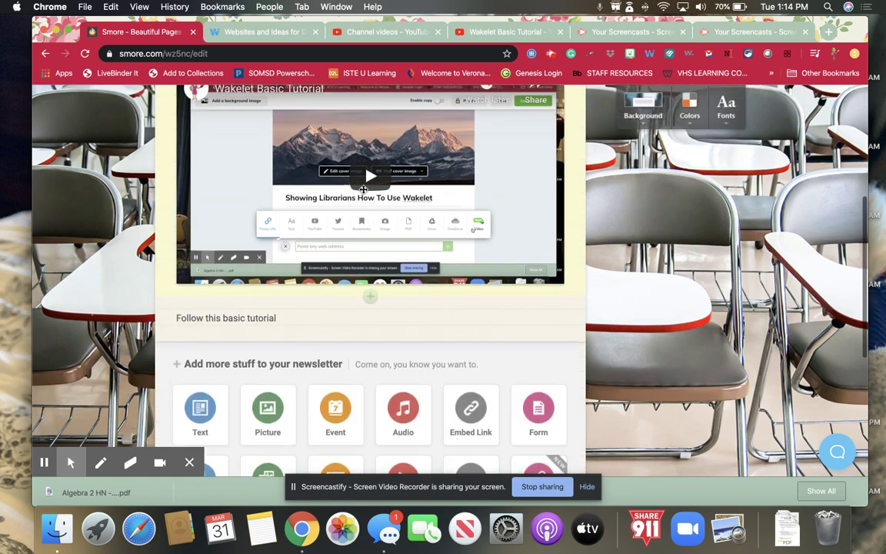
# - Add a Big Photo picture block below the tutorial text, using the "Call Me" cartoon image callme.png from the Downloads folder
pyautogui.click(271, 319)
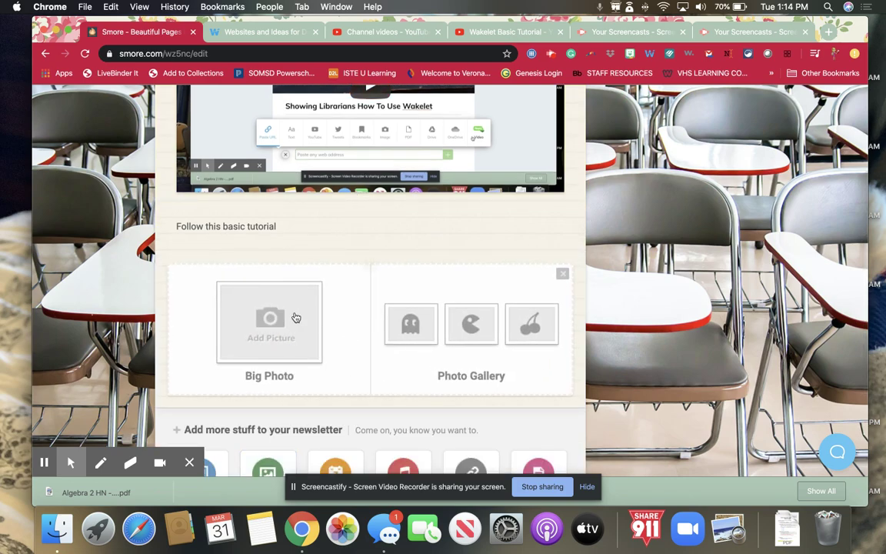
pyautogui.click(283, 318)
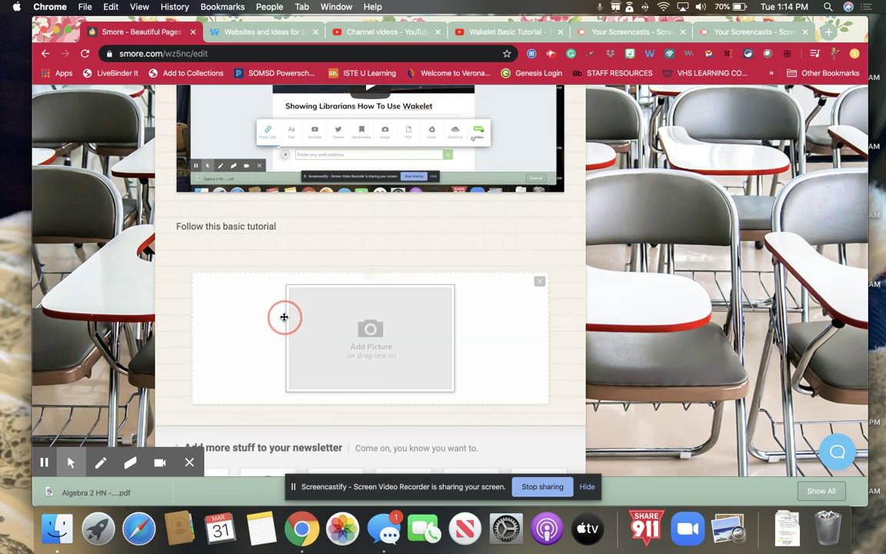
pyautogui.click(383, 338)
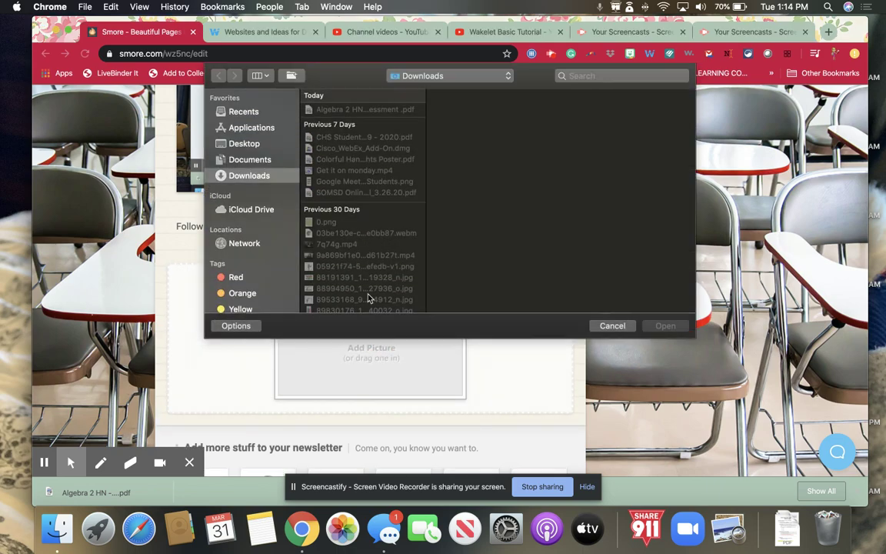
pyautogui.scroll(-5, 323, 223)
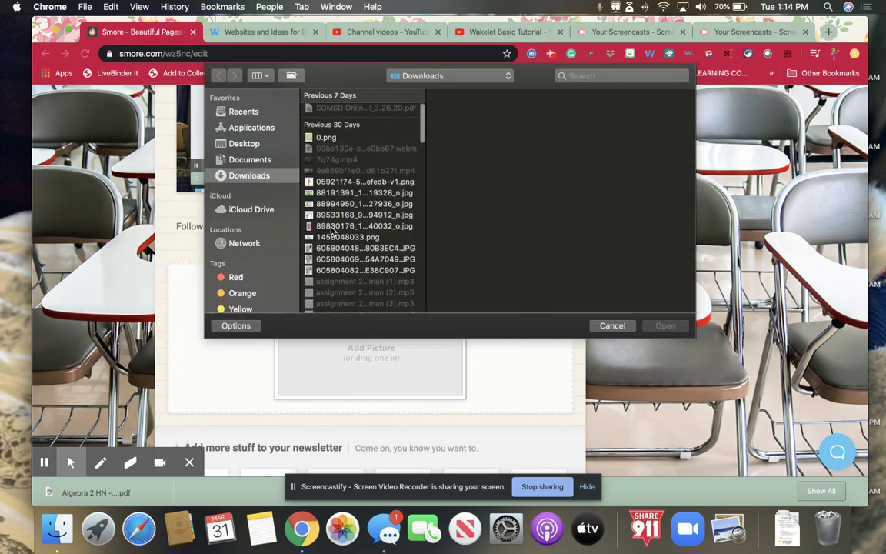
pyautogui.scroll(-8, 333, 223)
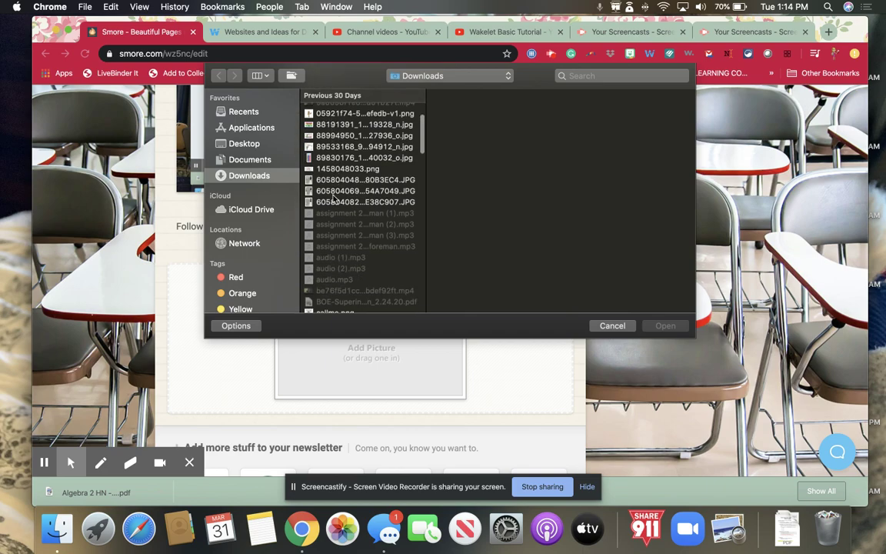
pyautogui.doubleClick(332, 236)
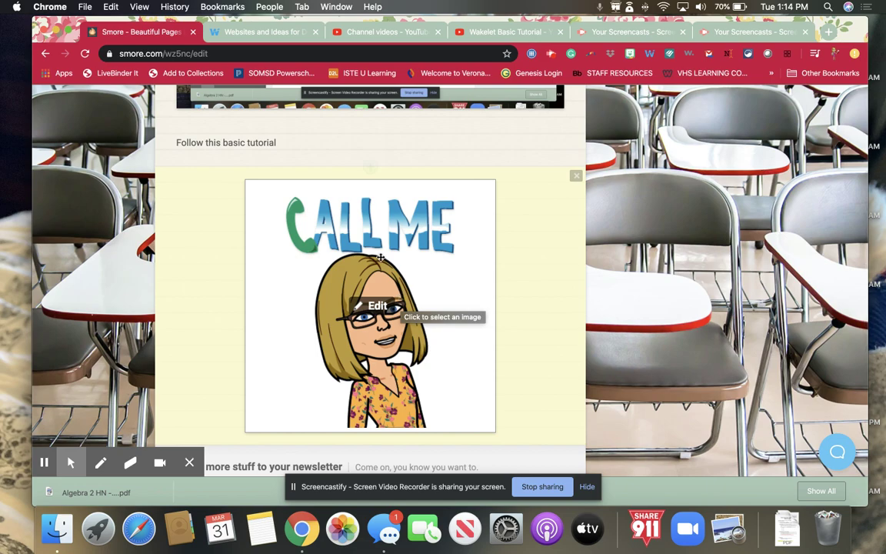
# - Embed a link to the "Websites and Ideas for Distance Learning" Wakelet collection below the picture, using the URL copied from its open page
pyautogui.scroll(-3, 381, 256)
pyautogui.scroll(-4, 381, 256)
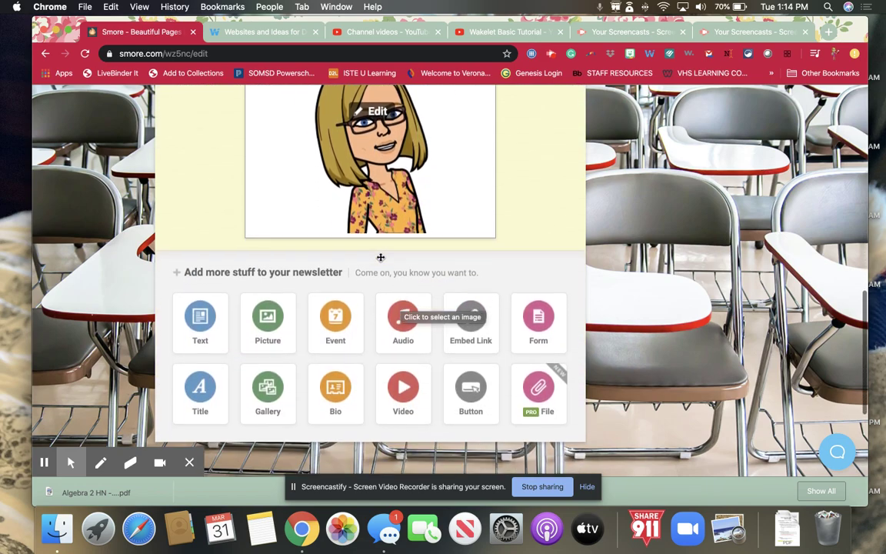
pyautogui.click(470, 329)
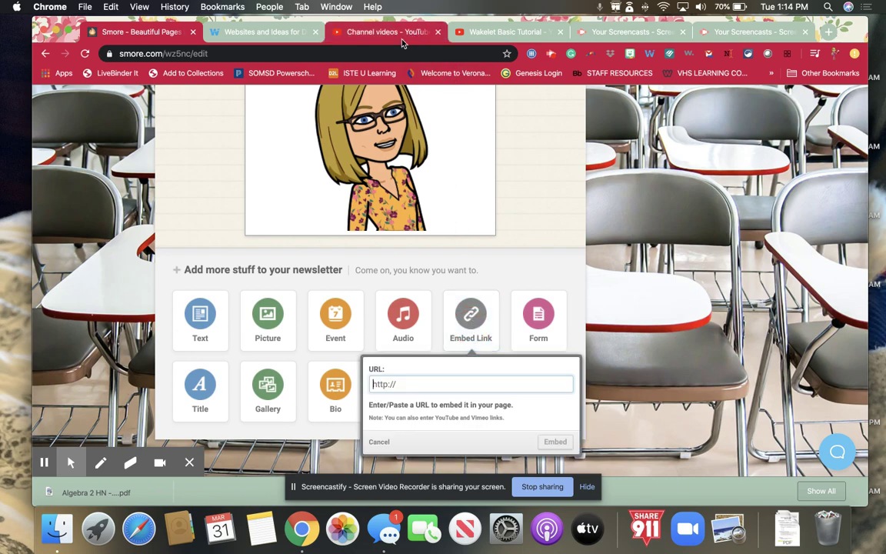
pyautogui.click(250, 32)
pyautogui.click(286, 54)
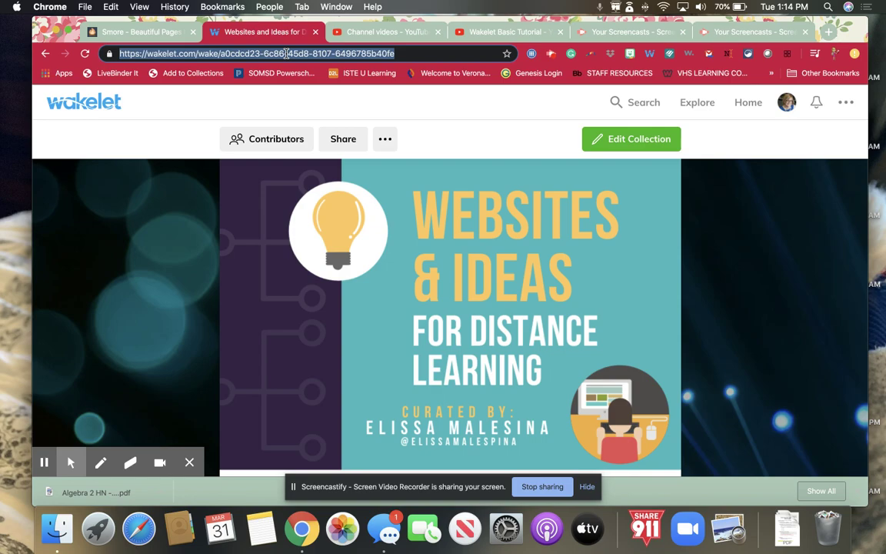
pyautogui.keyDown('shift'); pyautogui.click(286, 54); pyautogui.keyUp('shift')
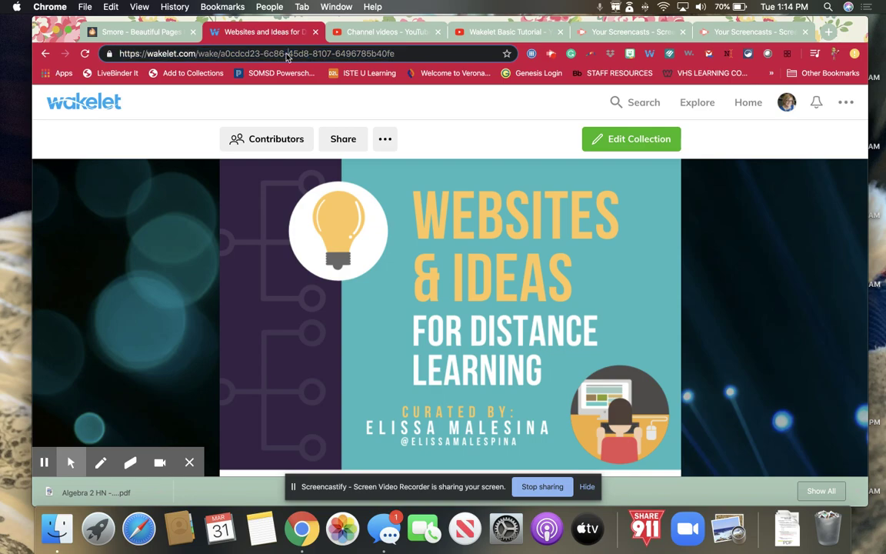
pyautogui.tripleClick(286, 54)
pyautogui.press('super+c')
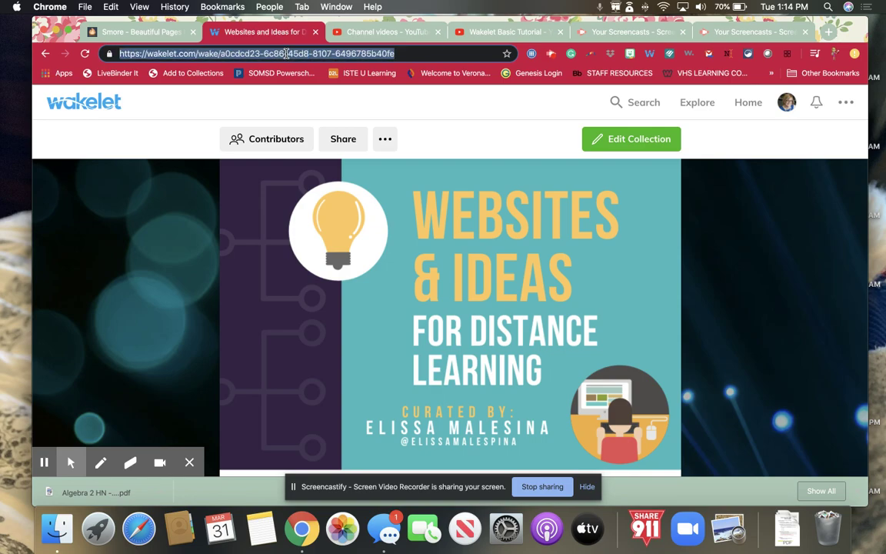
pyautogui.click(162, 36)
pyautogui.press('super+v')
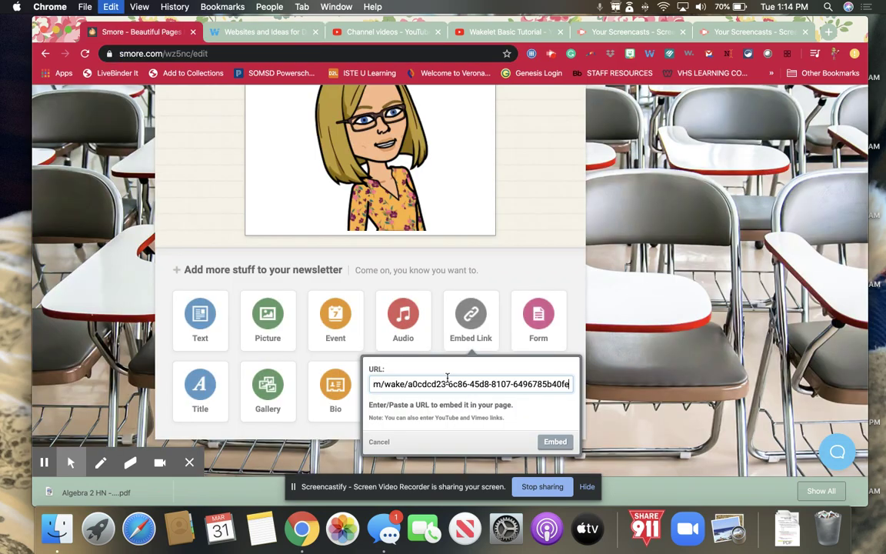
pyautogui.click(553, 442)
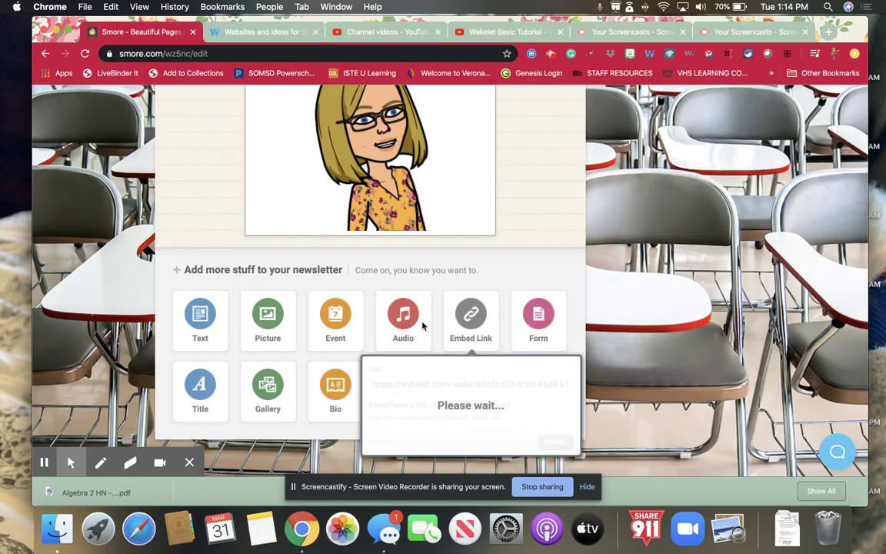
# - Add a button reading "Click Here For The Wakelet" that links to the copied Wakelet collection URL and opens in a new window
pyautogui.scroll(-2, 421, 315)
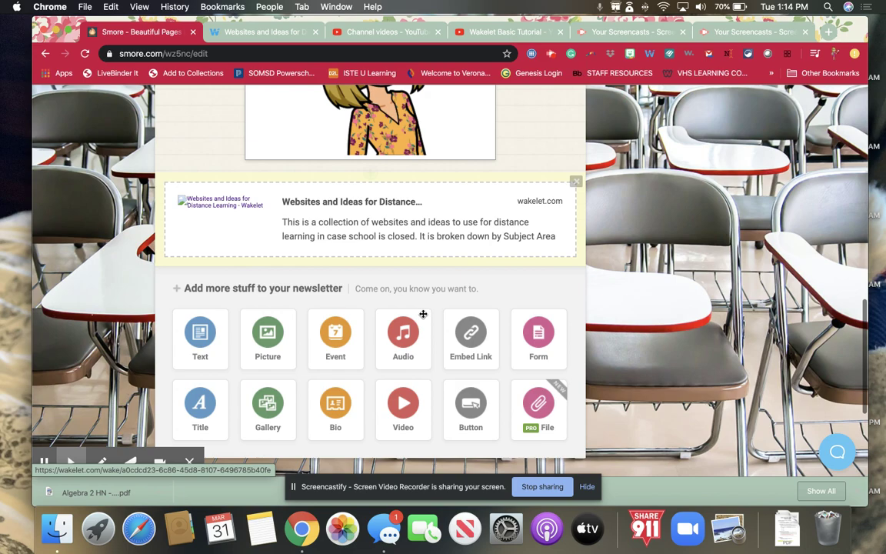
pyautogui.click(471, 403)
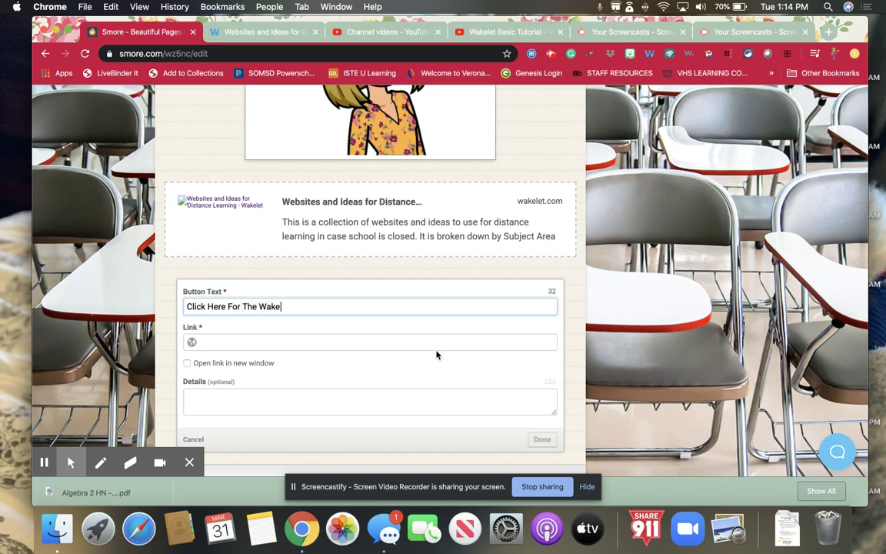
pyautogui.click(395, 339)
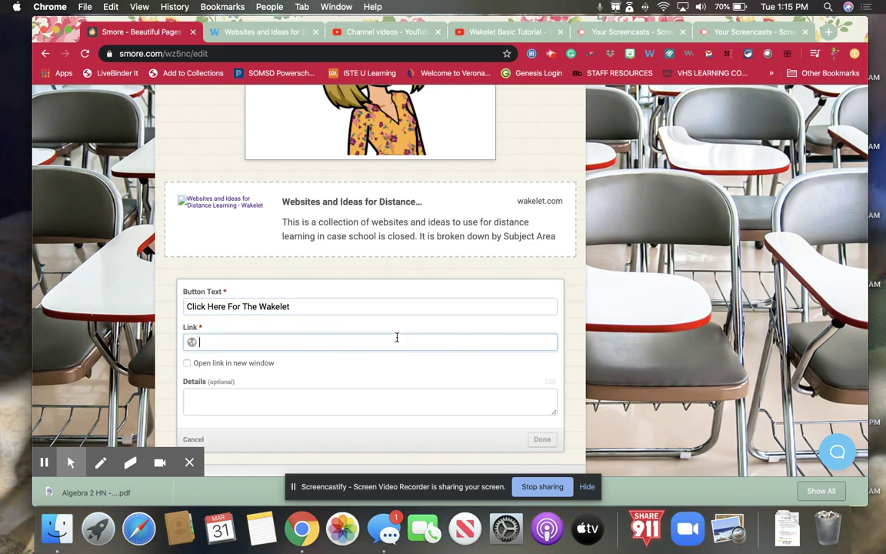
pyautogui.press('super+v')
pyautogui.click(412, 395)
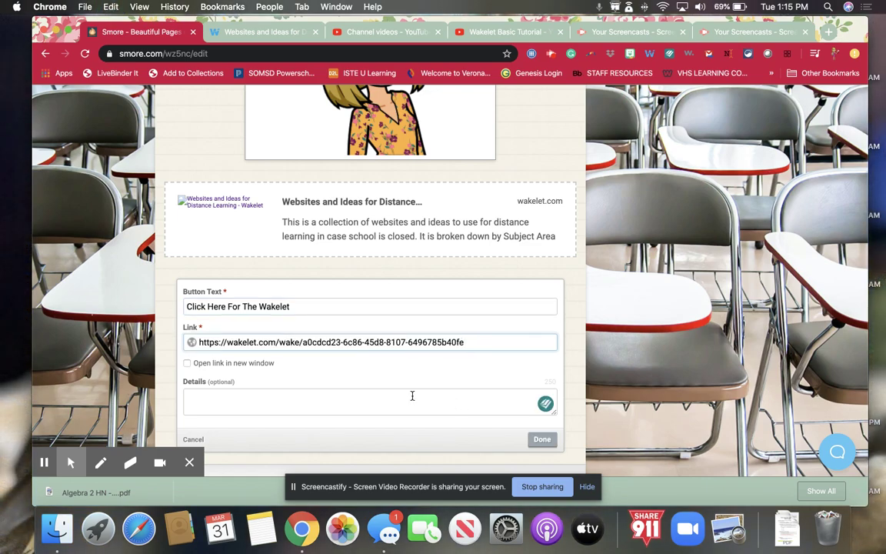
pyautogui.click(188, 363)
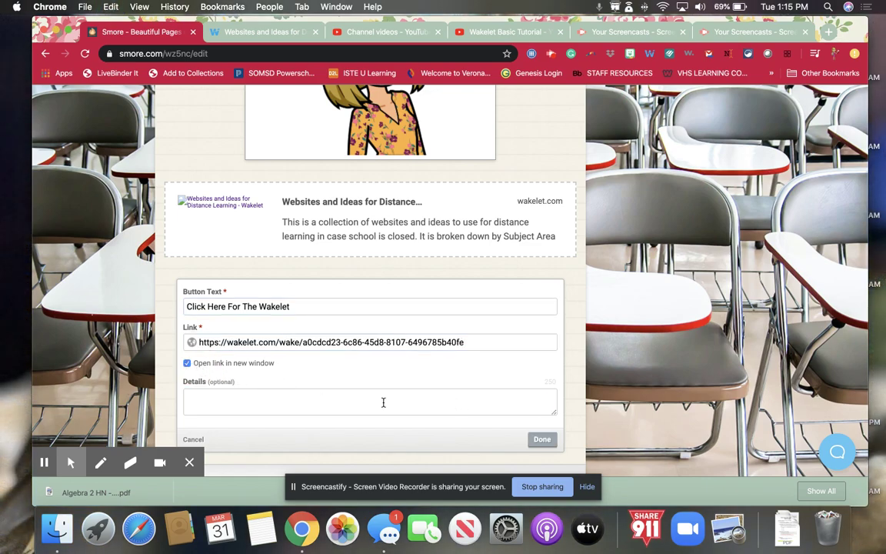
pyautogui.click(541, 439)
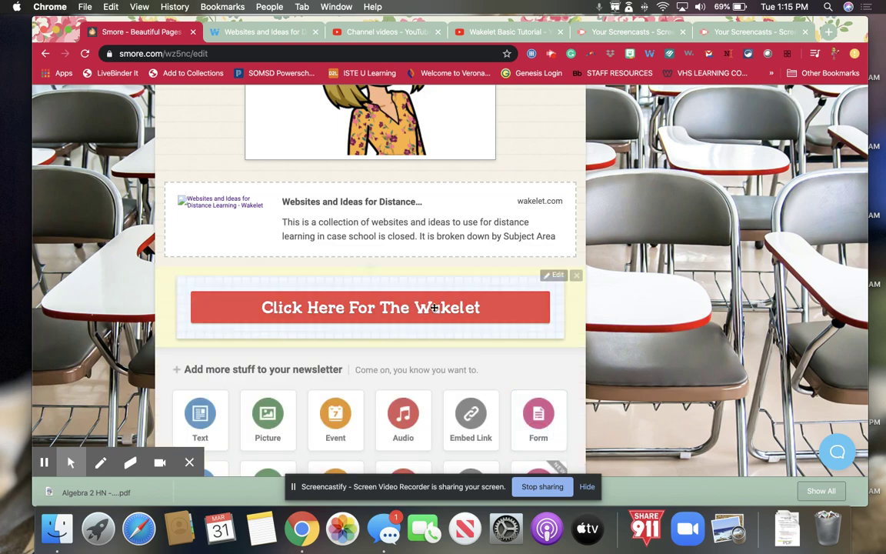
# - Move the "Click Here For The Wakelet" button up past the embedded link and picture, directly below the tutorial text
pyautogui.scroll(-1, 433, 307)
pyautogui.scroll(-2, 434, 308)
pyautogui.scroll(4, 434, 308)
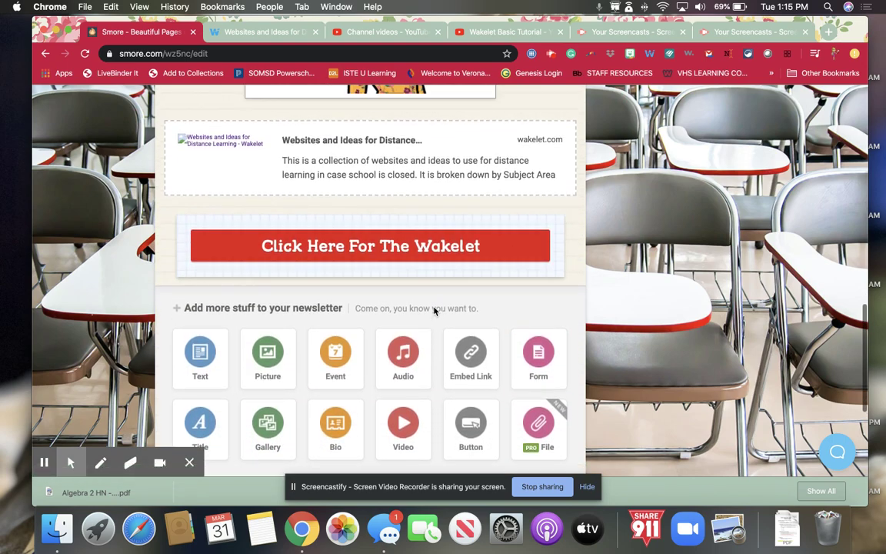
pyautogui.moveTo(425, 325); pyautogui.dragTo(427, 230)
pyautogui.scroll(5, 426, 230)
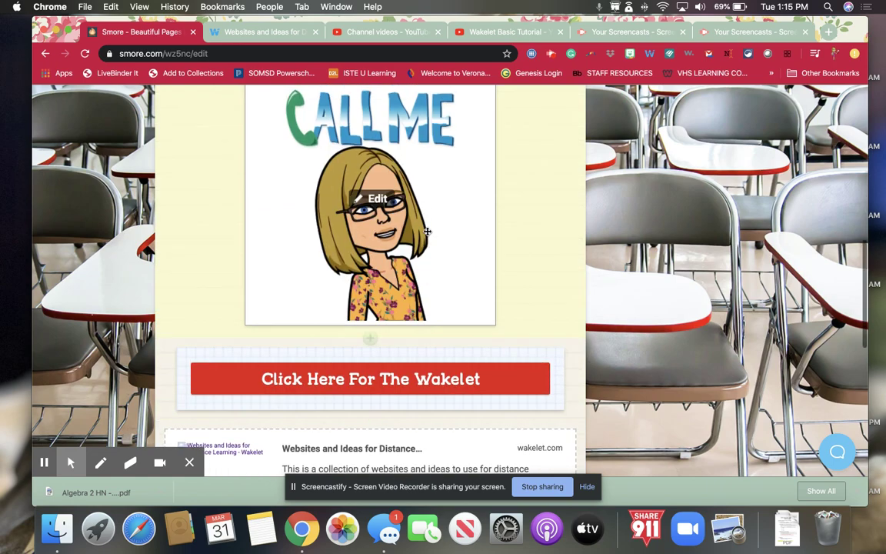
pyautogui.moveTo(423, 399); pyautogui.dragTo(424, 144)
pyautogui.scroll(5, 423, 143)
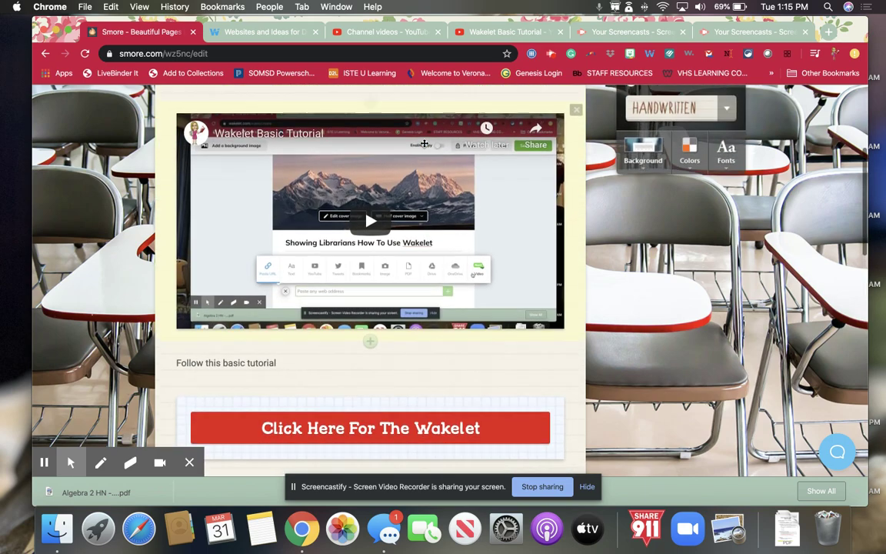
# - Finish editing to put the newsletter online and review the published page with its visitor and link options
pyautogui.scroll(3, 424, 144)
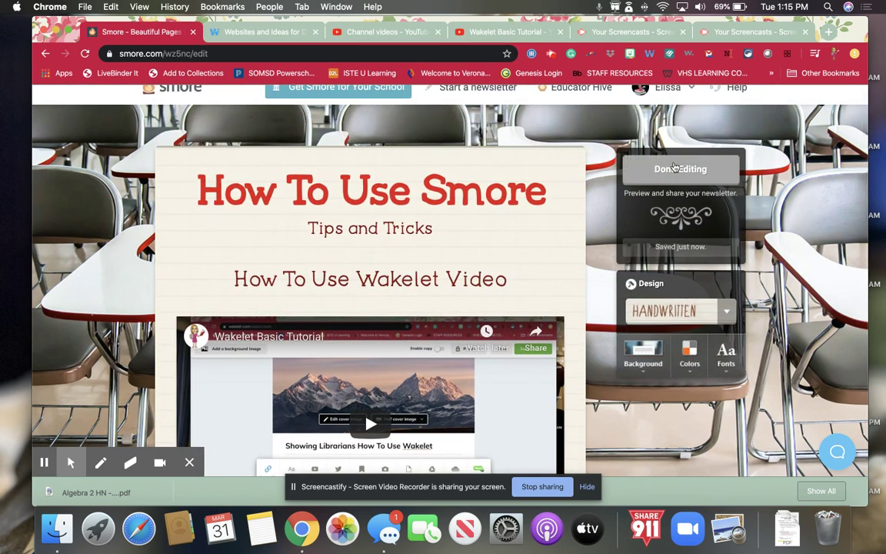
pyautogui.click(675, 167)
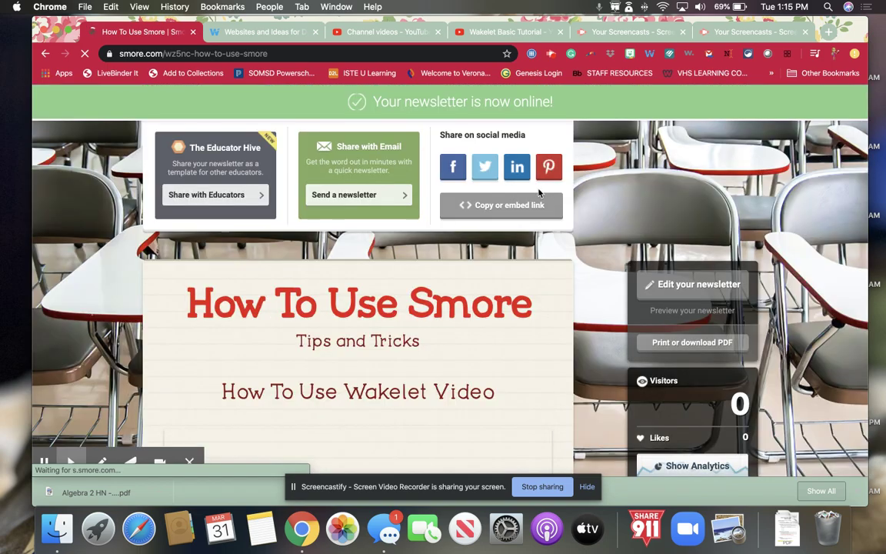
pyautogui.scroll(-4, 539, 192)
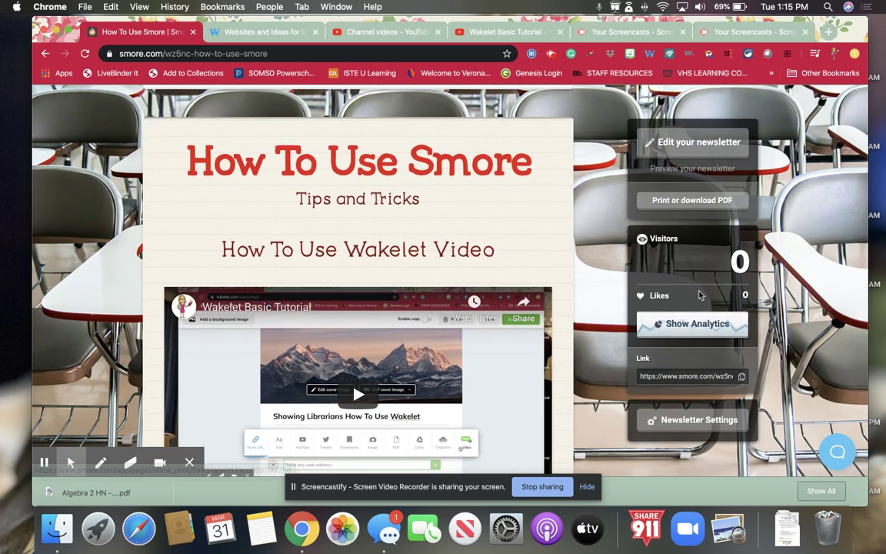
pyautogui.scroll(-3, 704, 324)
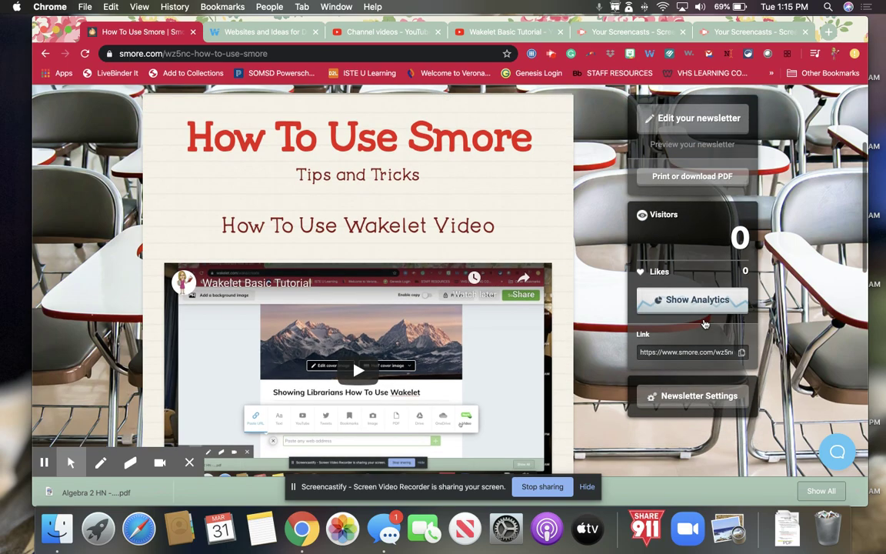
pyautogui.scroll(3, 701, 353)
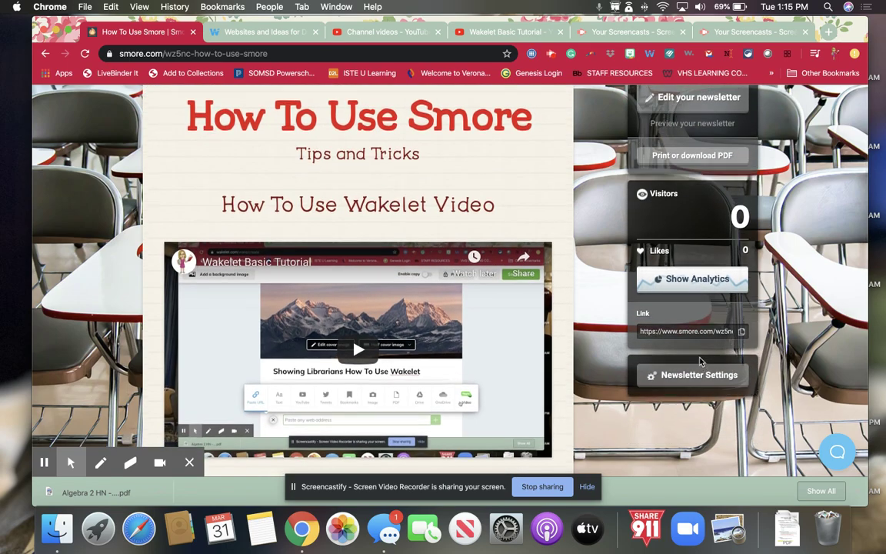
# - Open the newsletter's analytics and examine the Metrics and Locations reports
pyautogui.click(654, 335)
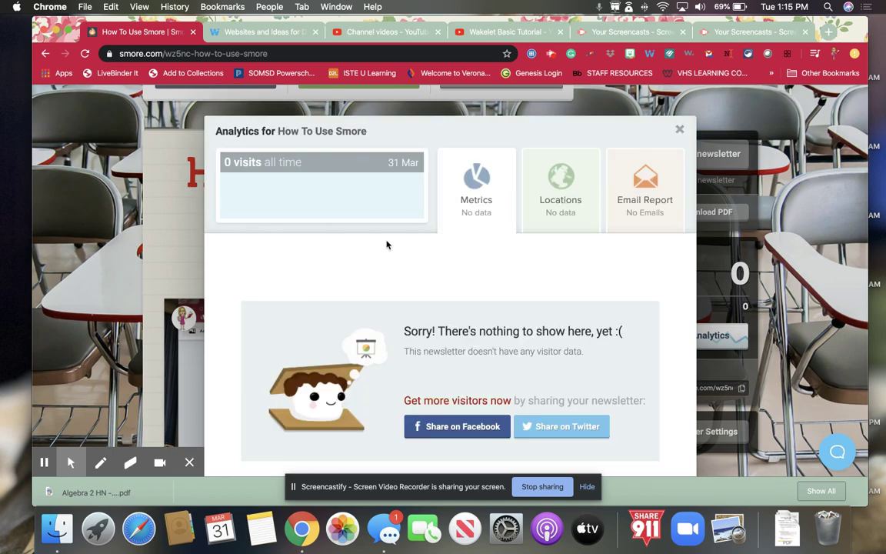
pyautogui.scroll(-3, 445, 277)
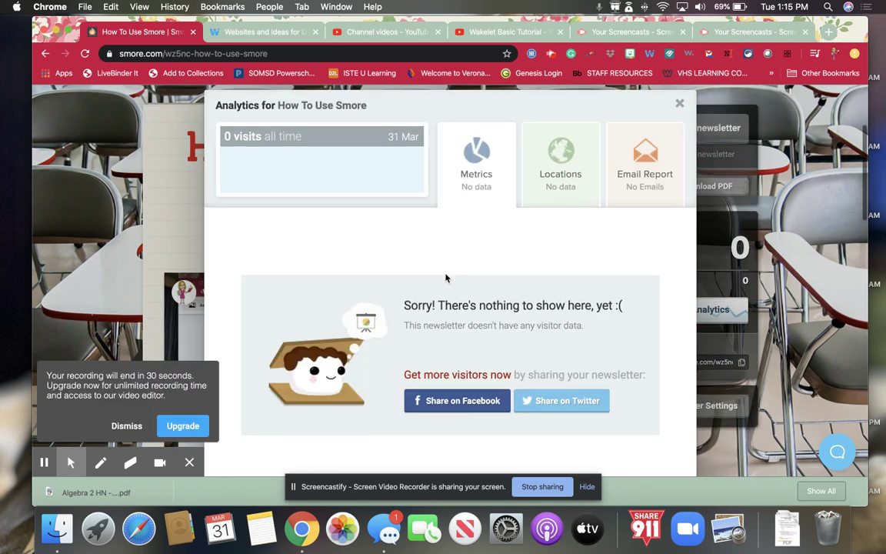
pyautogui.click(533, 154)
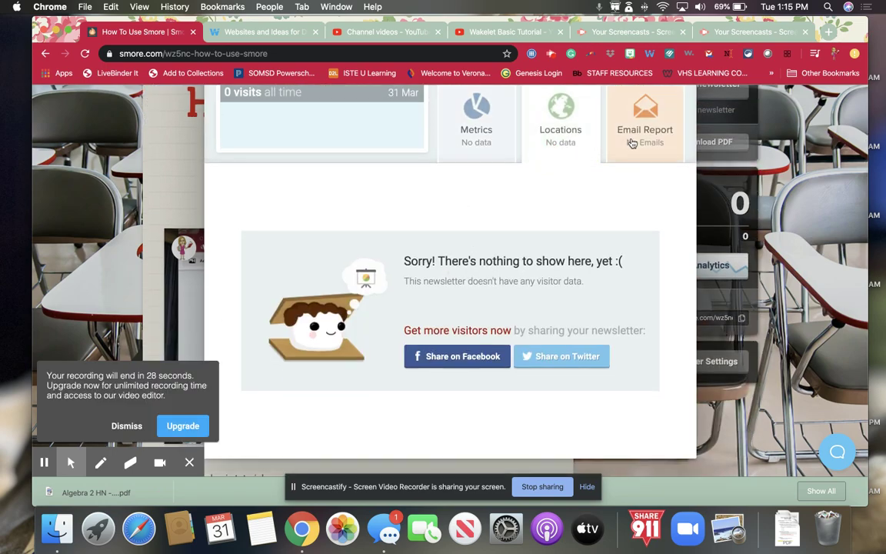
pyautogui.scroll(2, 631, 144)
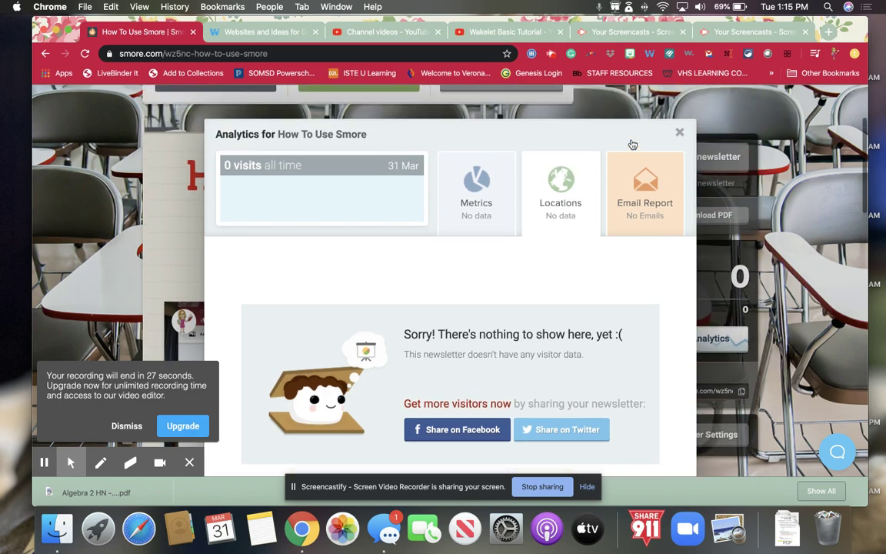
# - View the Email Report in the newsletter's analytics, and close the analytics window
pyautogui.click(648, 183)
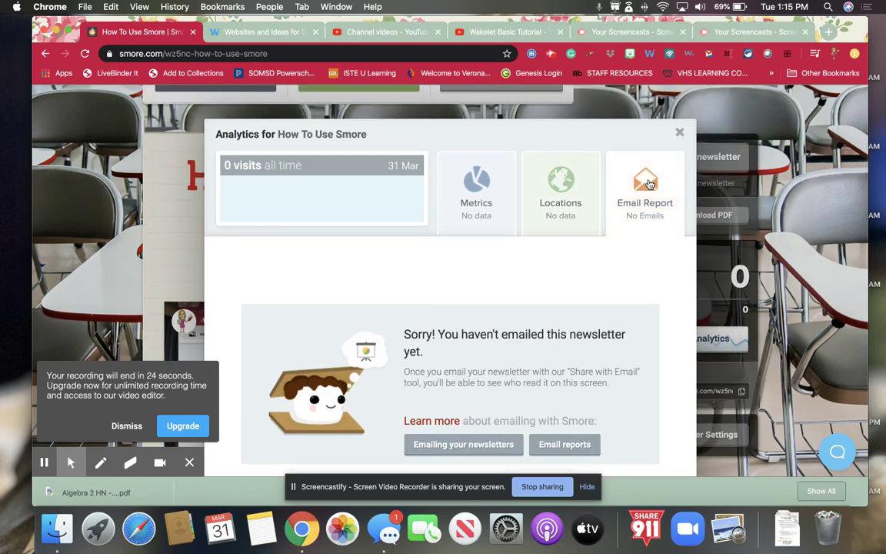
pyautogui.click(679, 136)
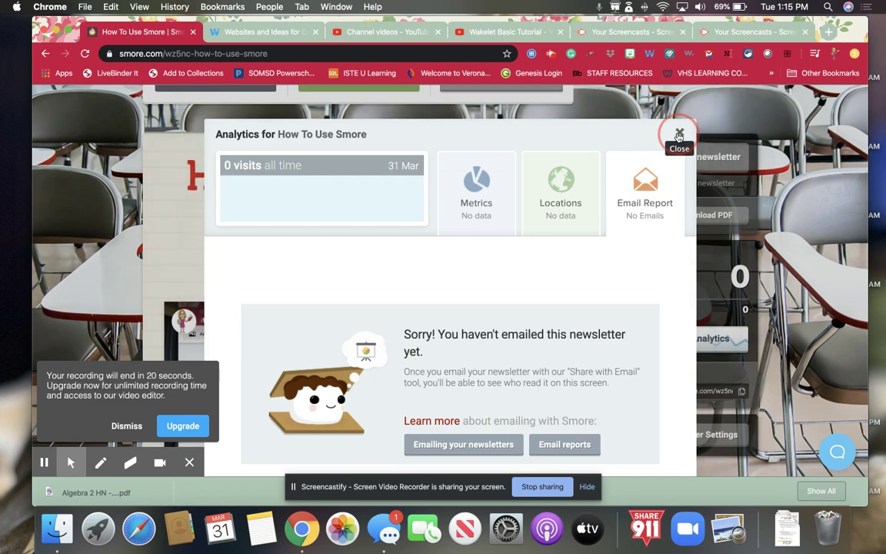
# - Look at the published newsletter's shareable link and embed code, and close them to return to the newsletter page
pyautogui.scroll(-1, 667, 234)
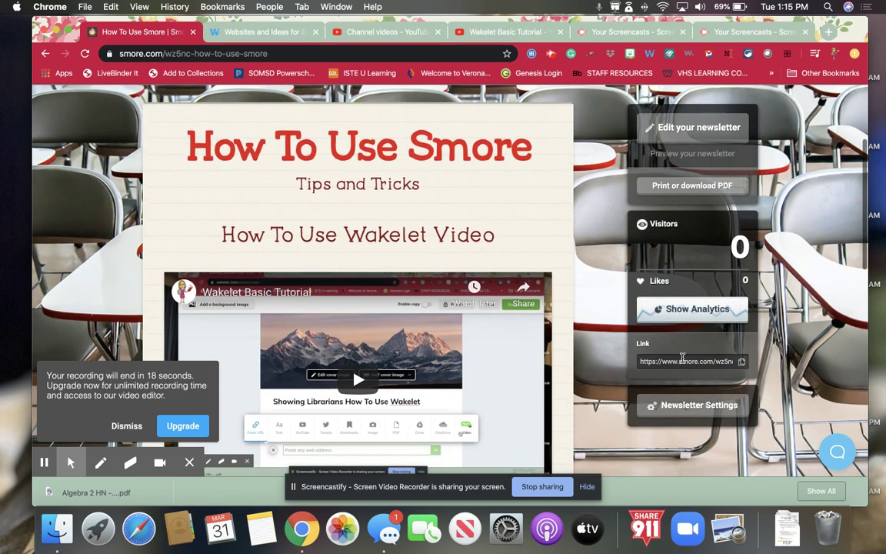
pyautogui.scroll(5, 682, 360)
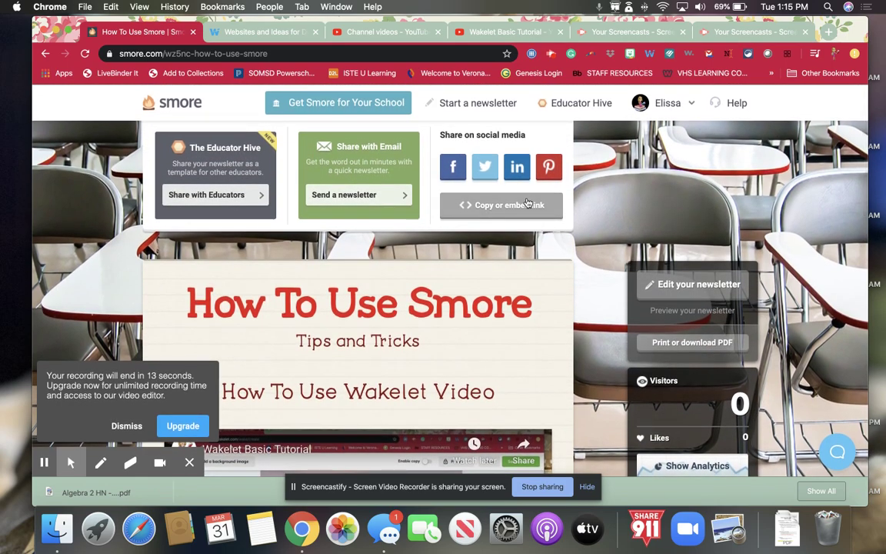
pyautogui.click(523, 209)
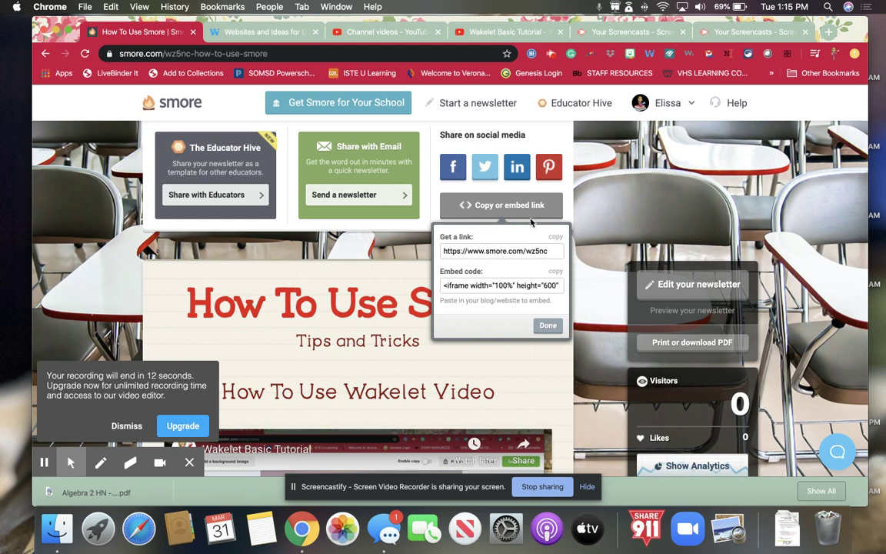
pyautogui.click(548, 325)
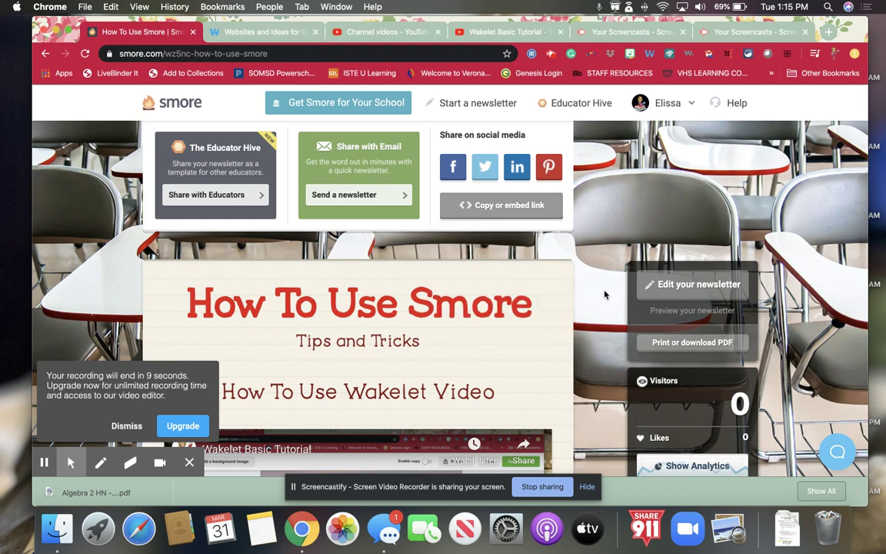
pyautogui.scroll(-2, 604, 295)
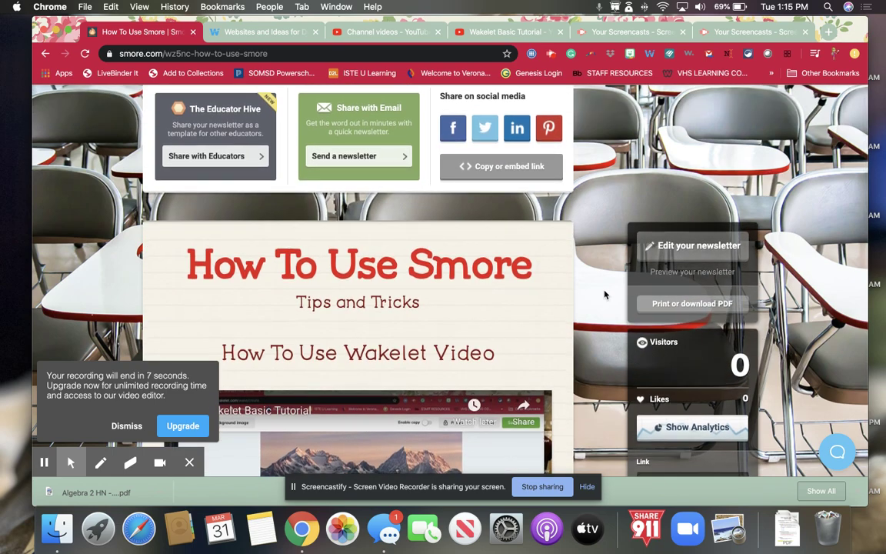